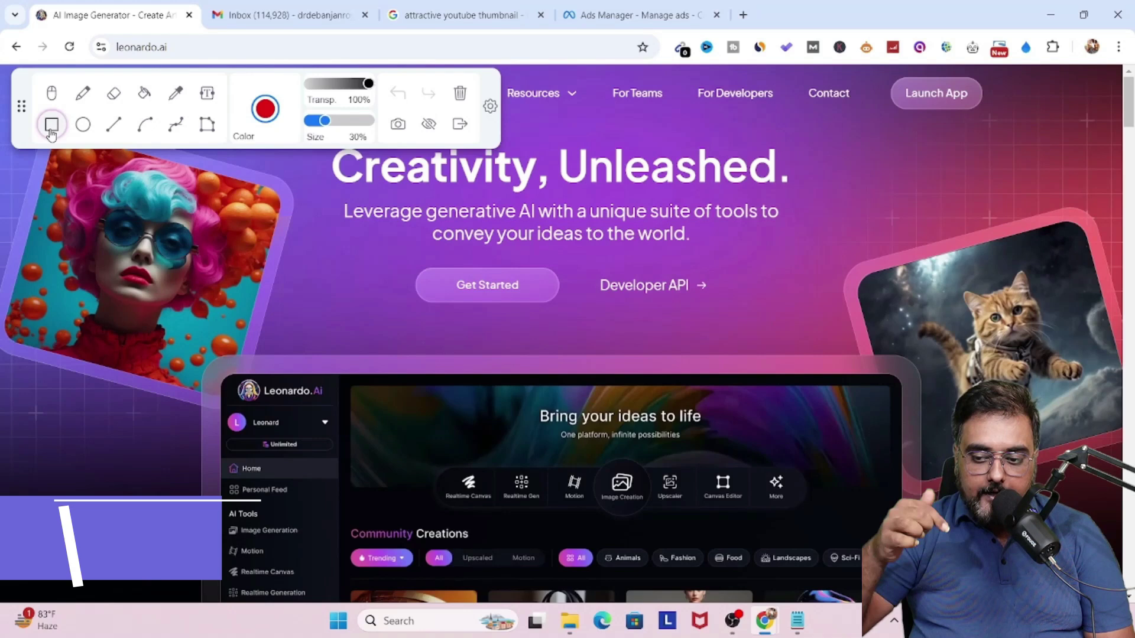
Outline the Launch App button and the Image Creation tool with annotation rectangles.
left_click(51, 125)
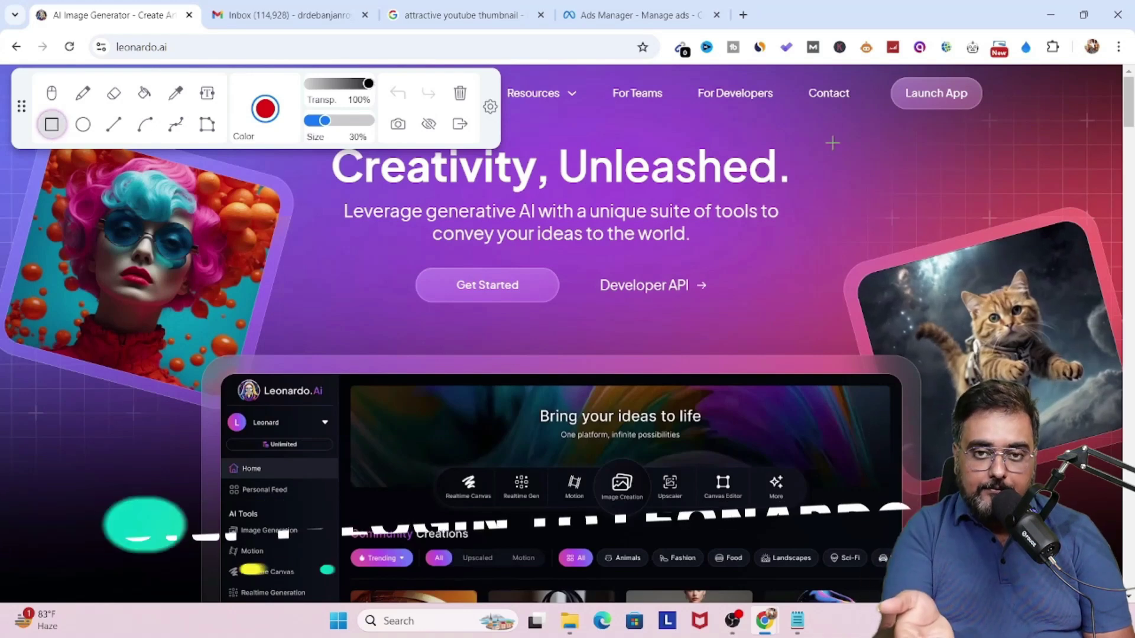
mouse_move(876, 77)
left_mouse_down()
mouse_move(977, 161)
mouse_move(1028, 120)
left_mouse_up()
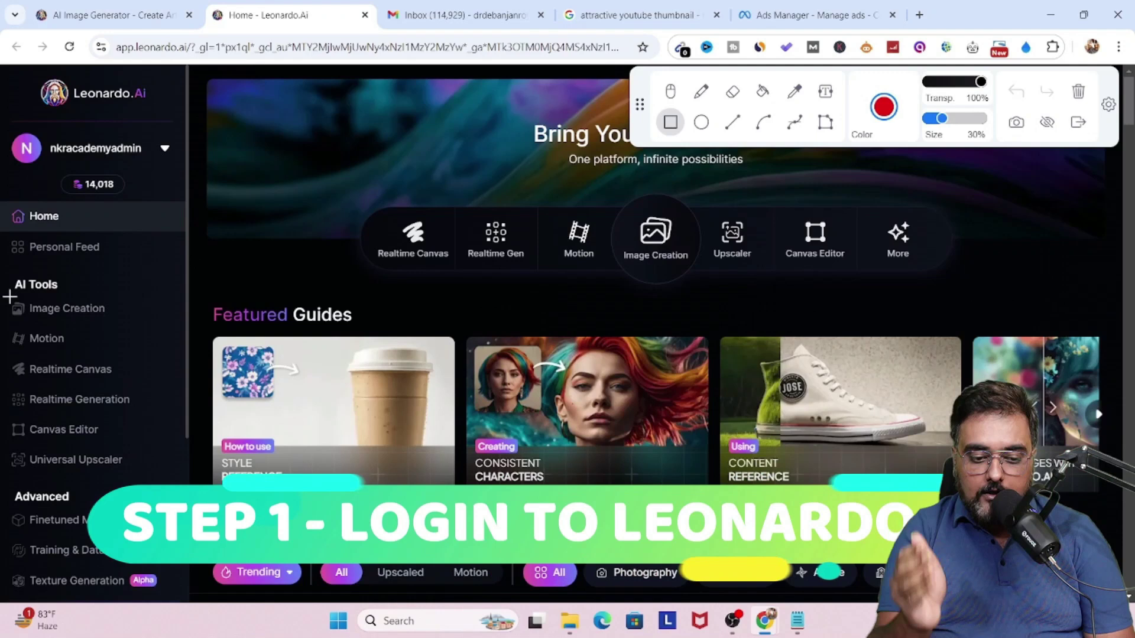
left_click_drag(12, 294, 118, 325)
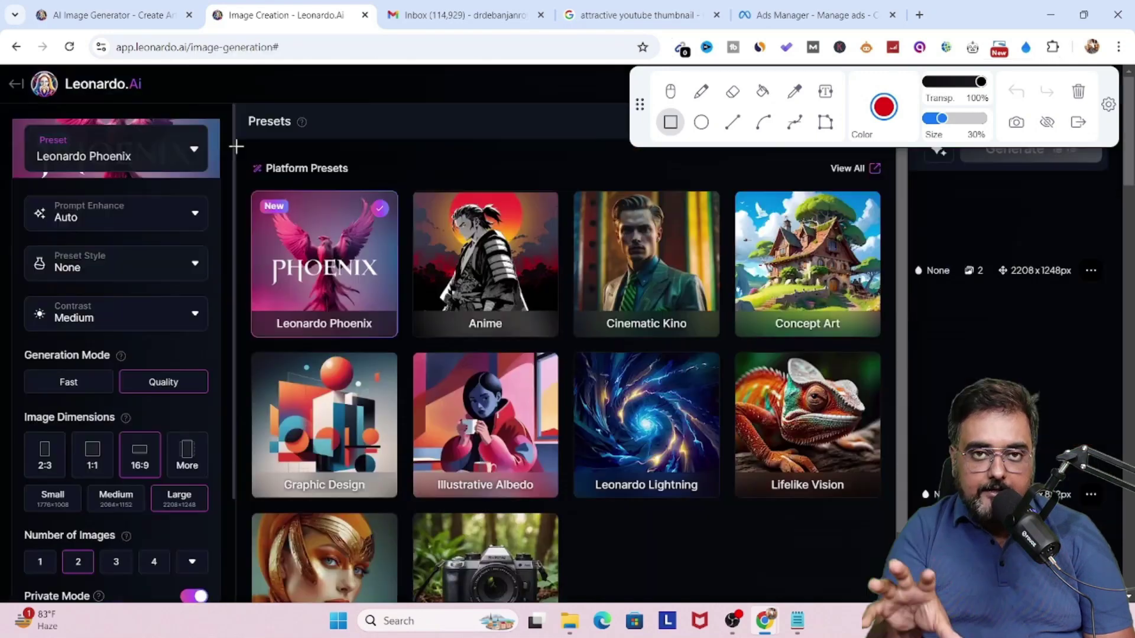
mouse_move(241, 148)
left_mouse_down()
mouse_move(597, 369)
mouse_move(895, 601)
left_mouse_up()
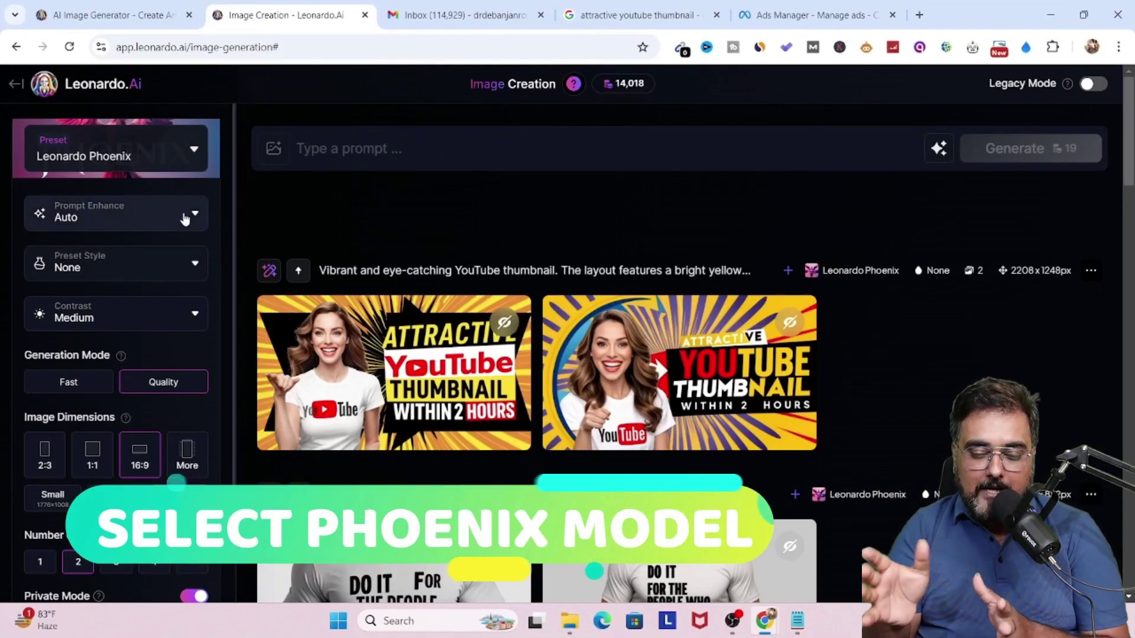
left_click(185, 219)
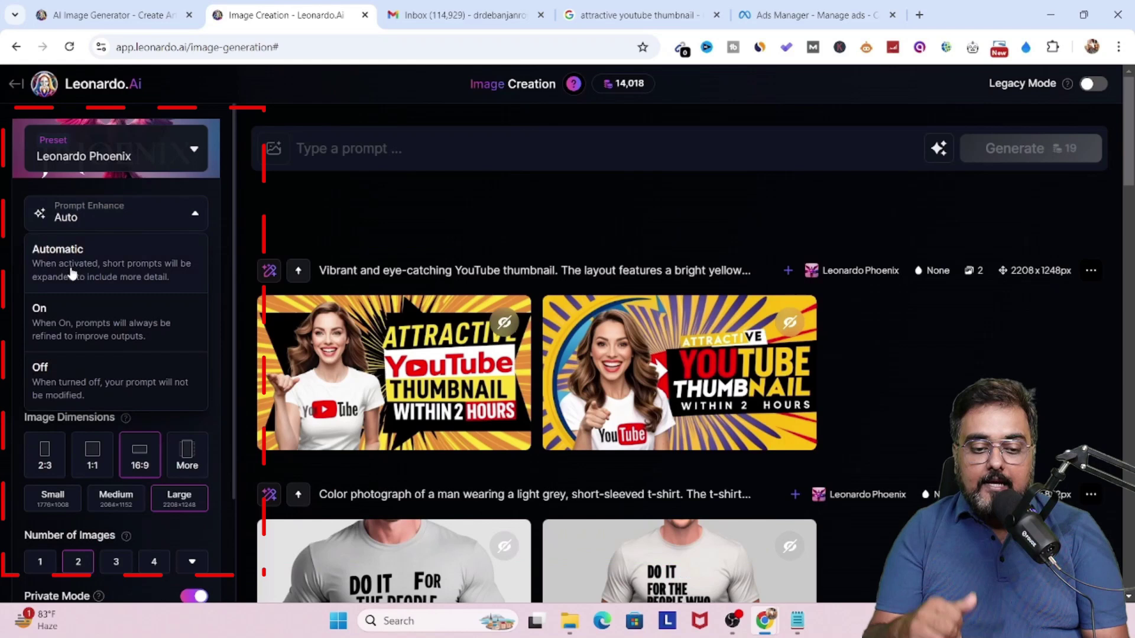
left_click(101, 258)
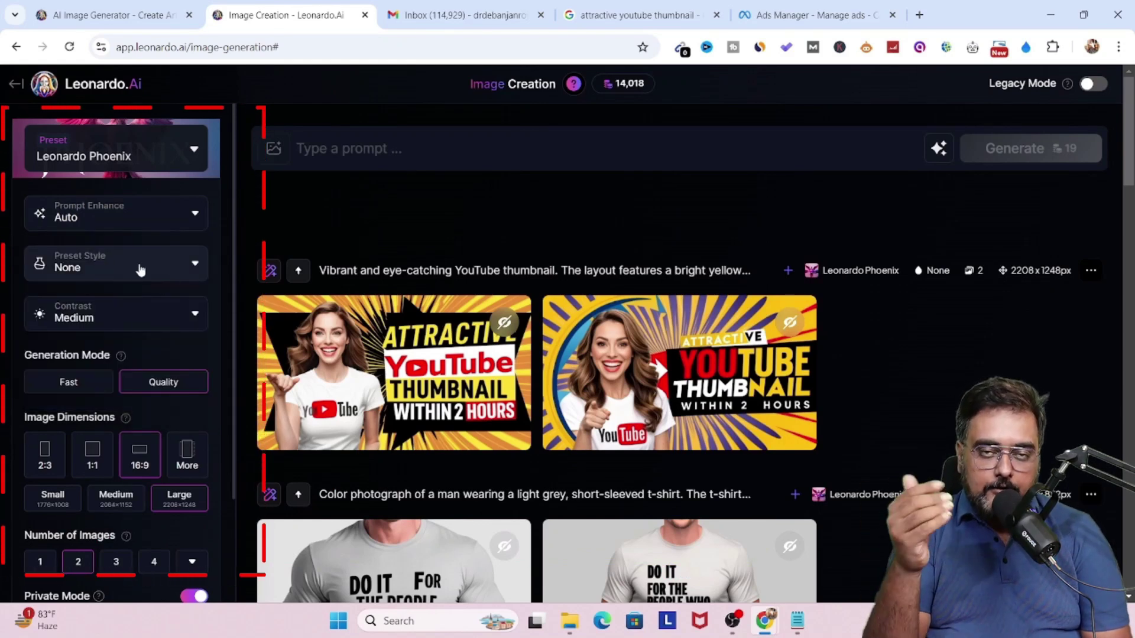
left_click(189, 272)
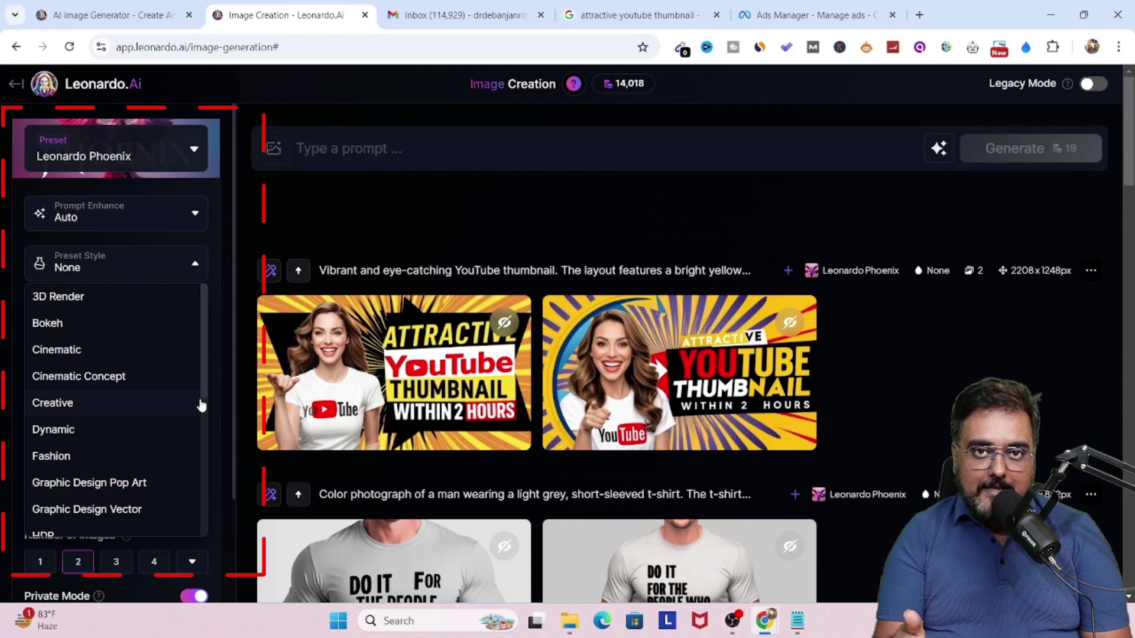
mouse_move(201, 402)
left_mouse_down()
mouse_move(207, 485)
mouse_move(208, 286)
left_mouse_up()
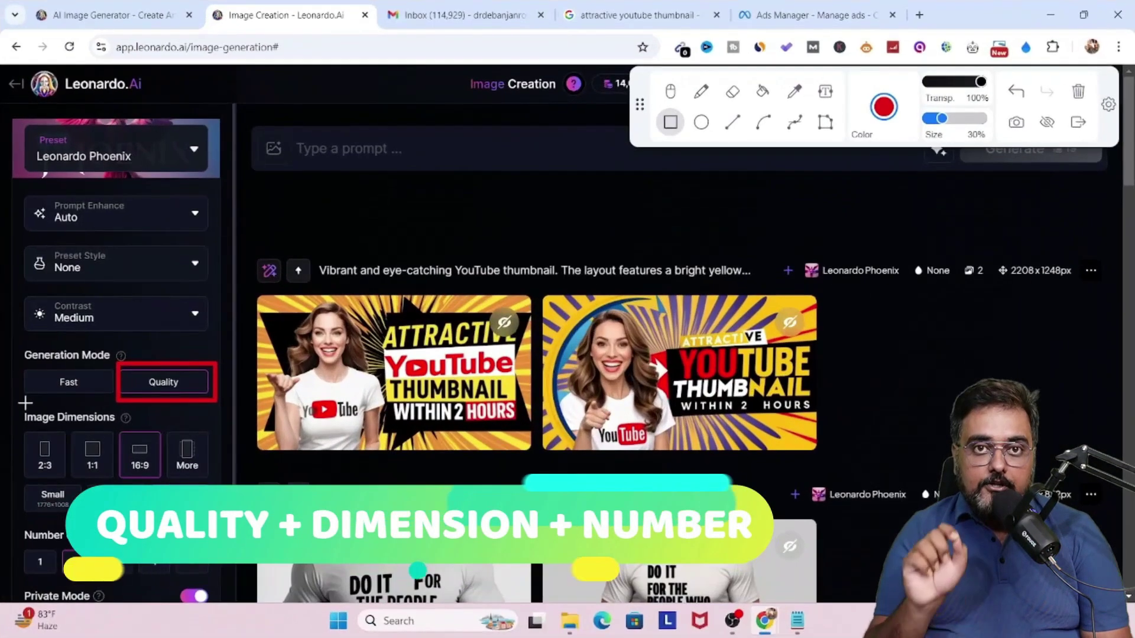
mouse_move(20, 405)
left_mouse_down()
mouse_move(116, 481)
mouse_move(216, 522)
left_mouse_up()
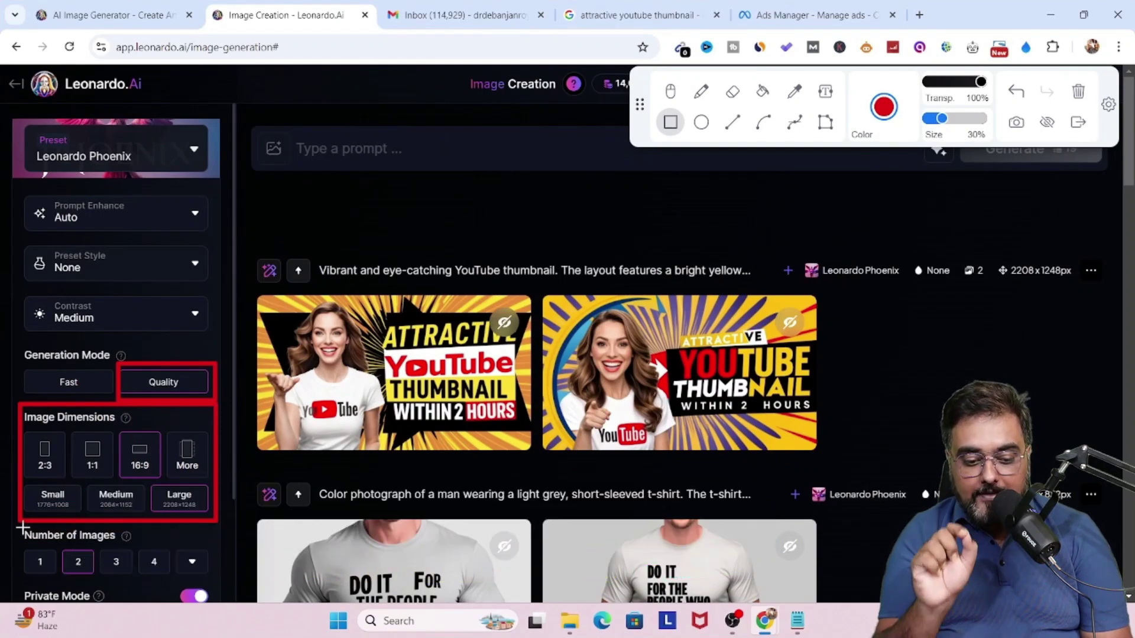
left_click_drag(19, 527, 221, 583)
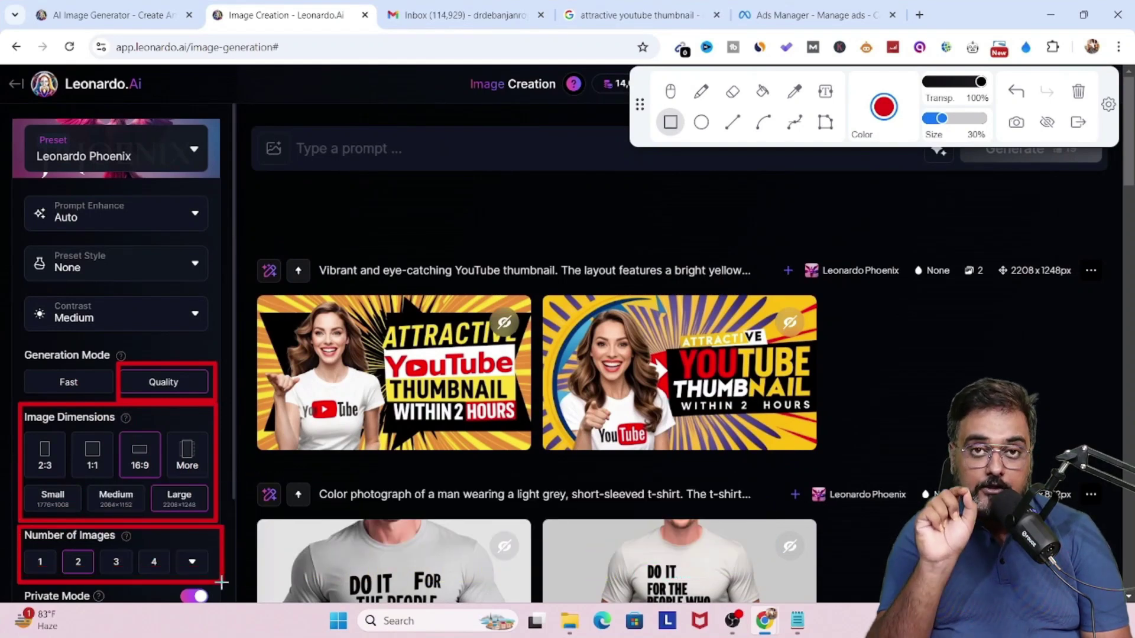
scroll(235, 403, "down", 6)
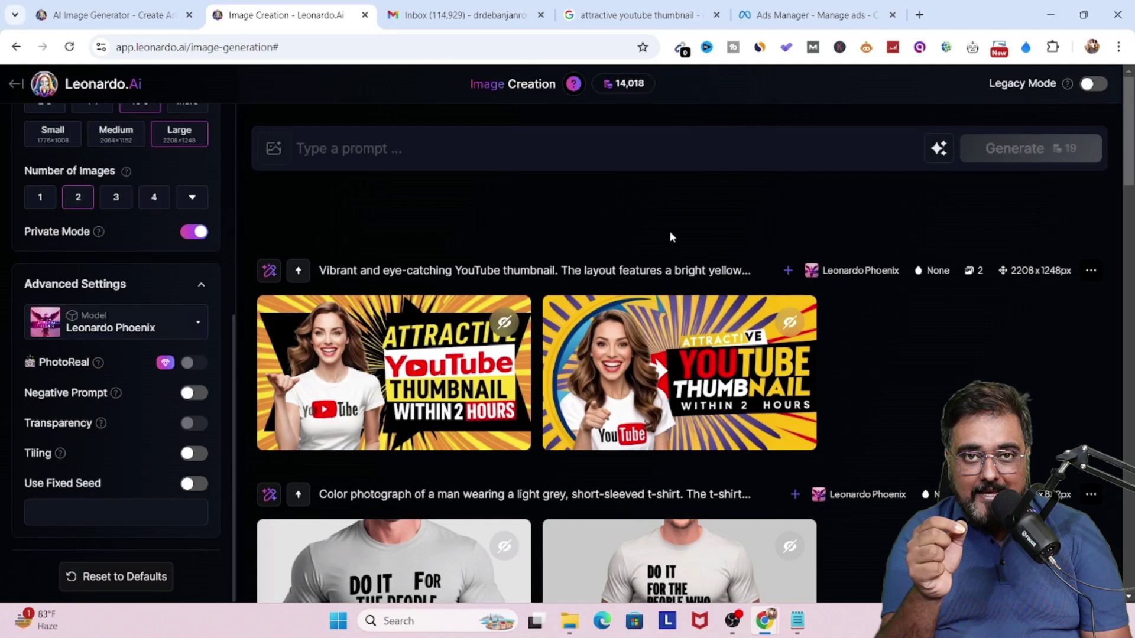
left_click(1029, 50)
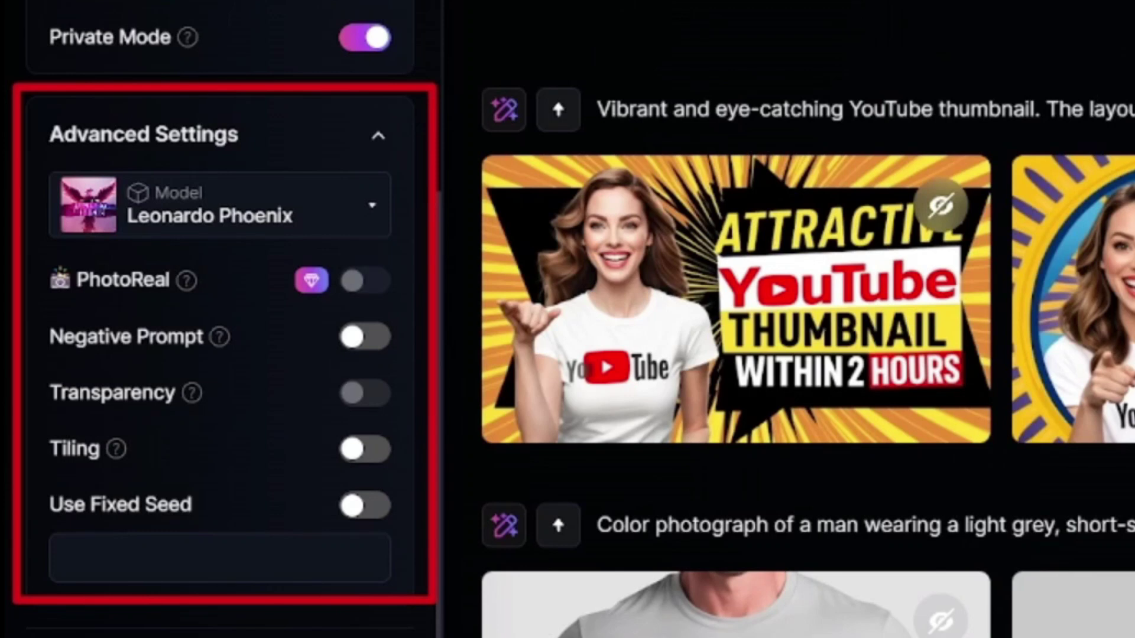
left_click_drag(613, 40, 357, 130)
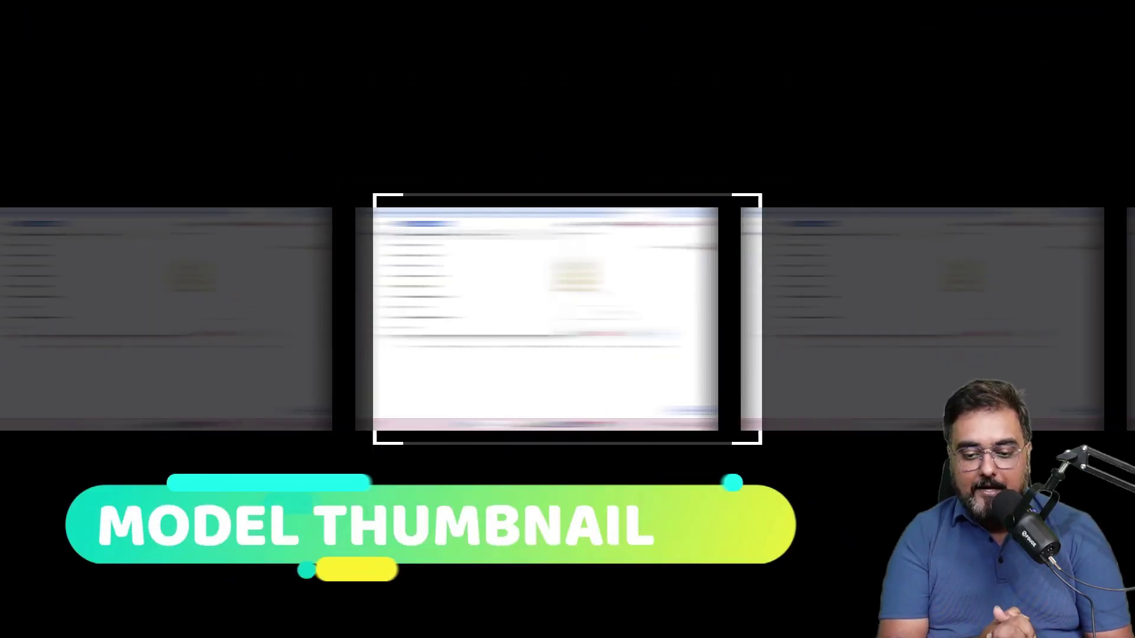
Save the Pinterest cartoon-man thumbnail from Google image results to the computer.
key("Return")
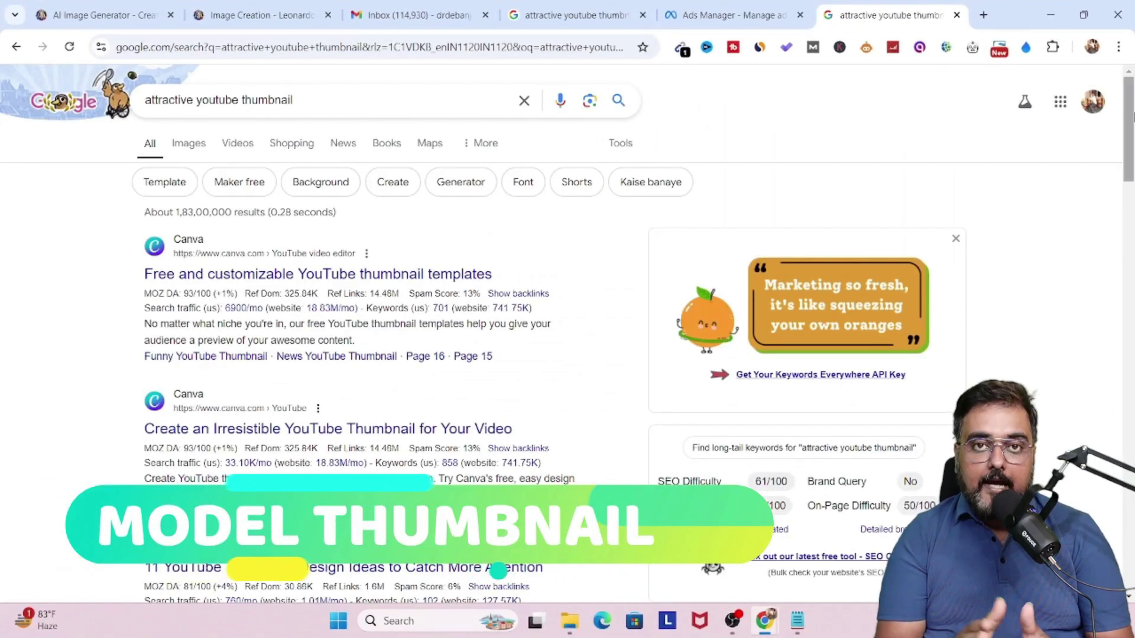
left_click(187, 144)
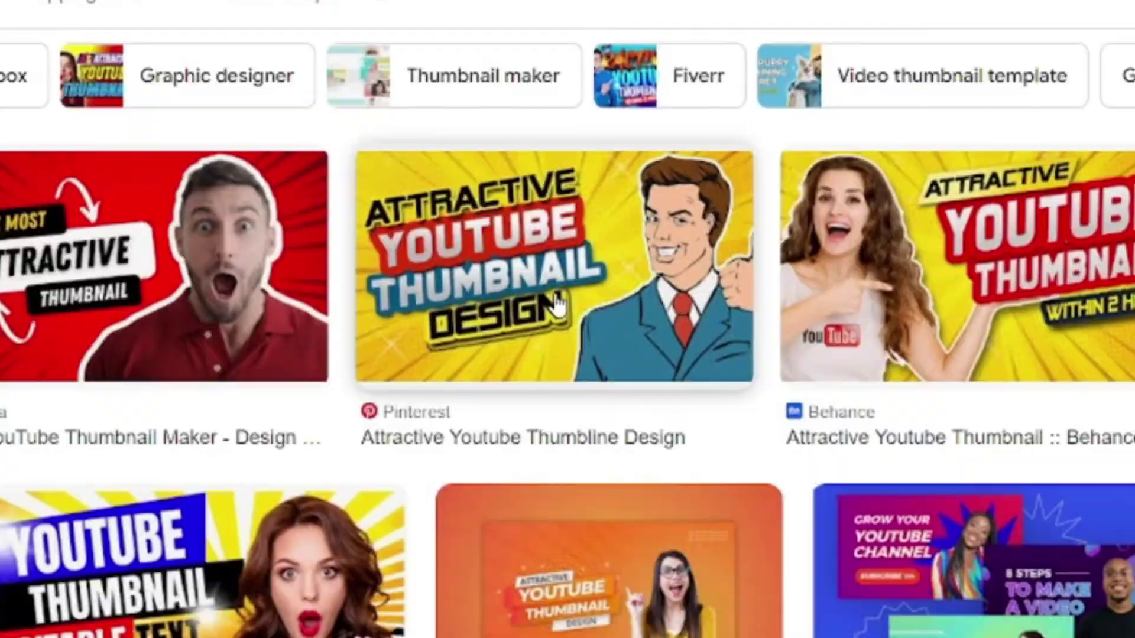
left_click(556, 301)
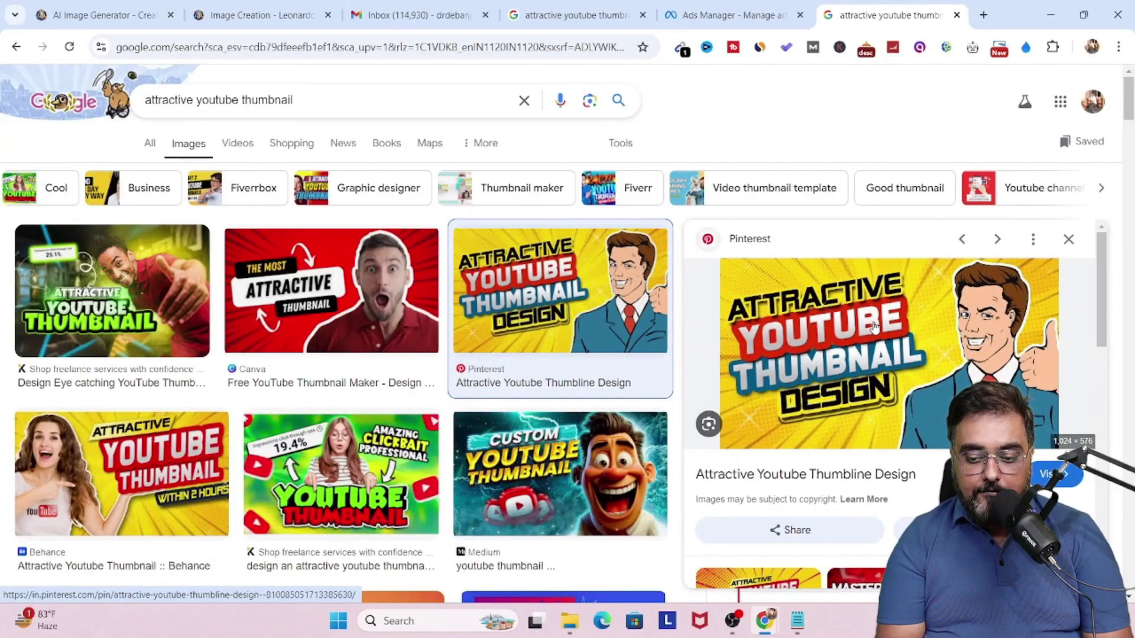
right_click(875, 327)
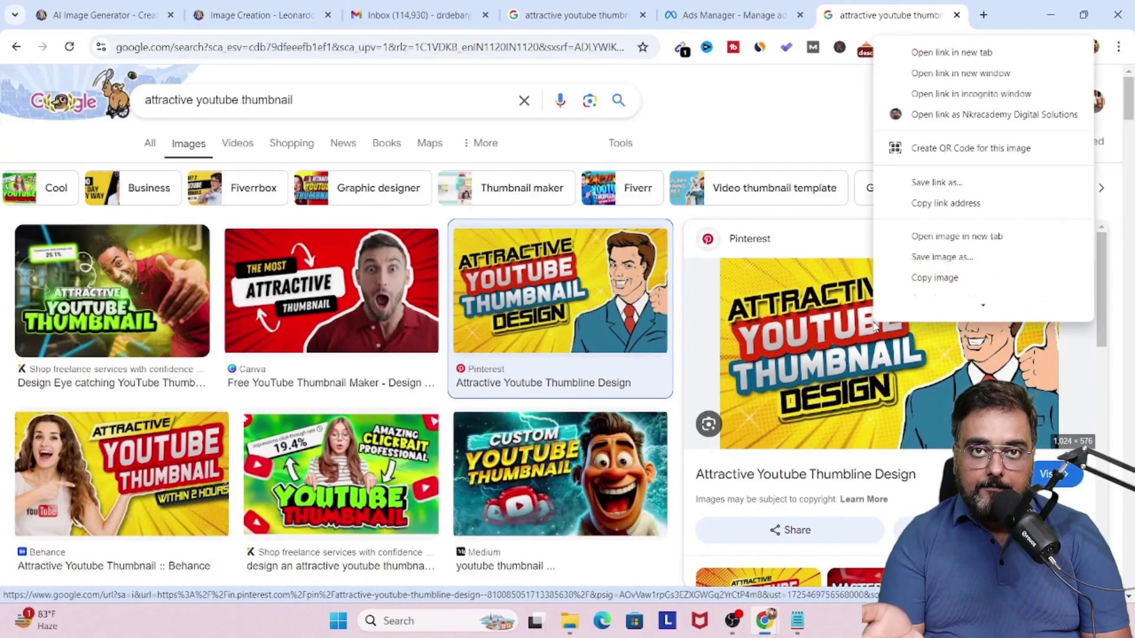
left_click(933, 263)
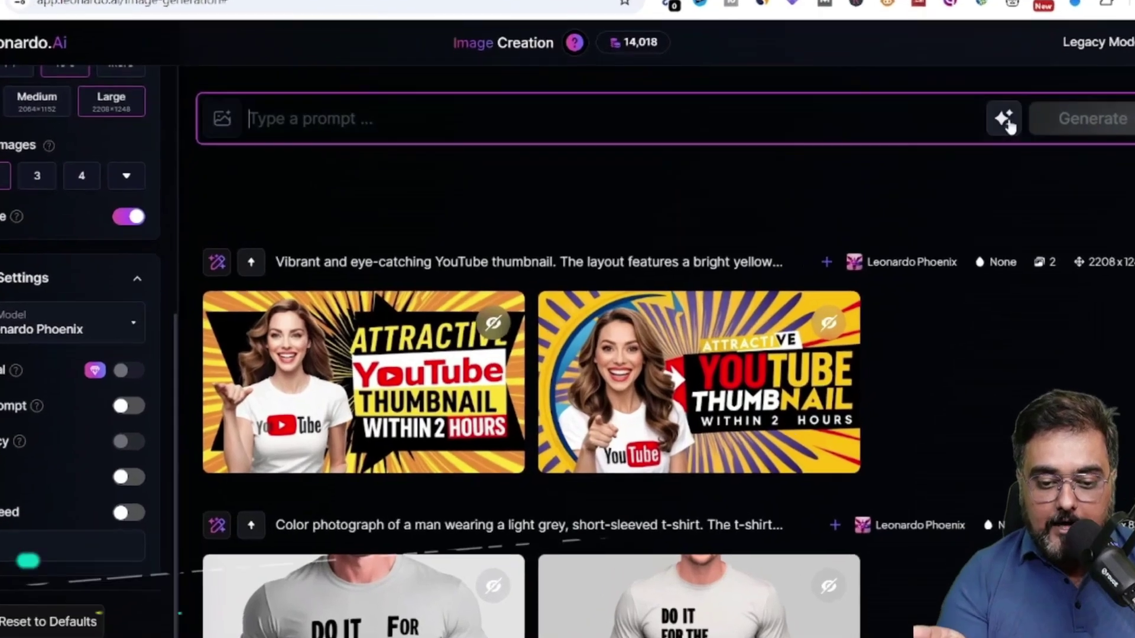
Build the prompt with Describe With AI from the uploaded Attractive YT Thumbnail image.
left_click(939, 148)
left_click(865, 325)
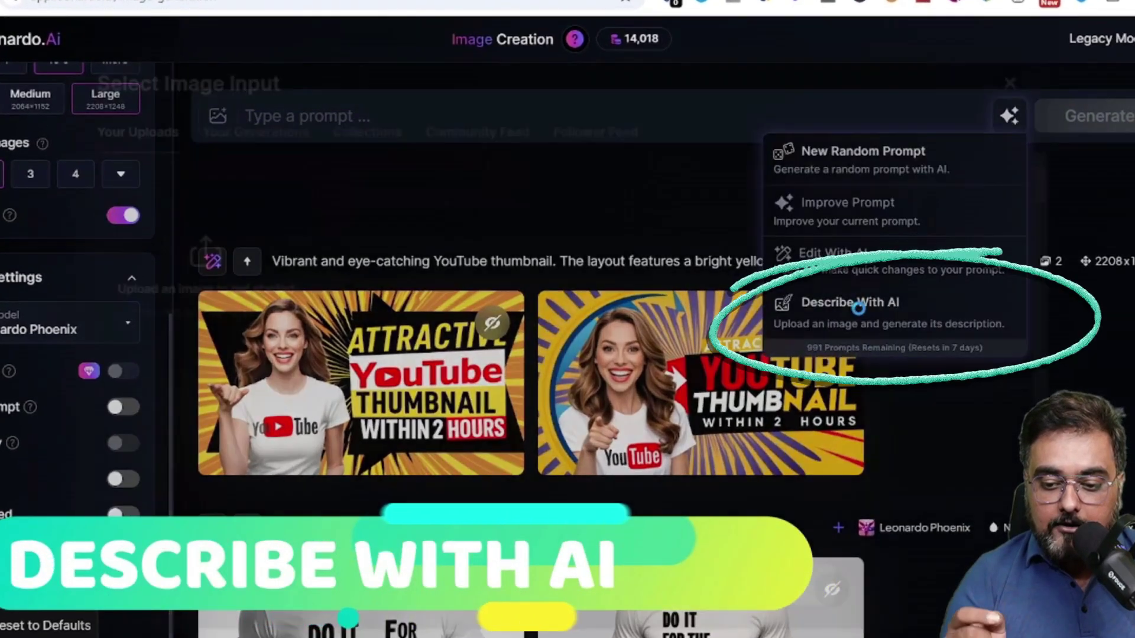
left_click(191, 247)
left_click(128, 100)
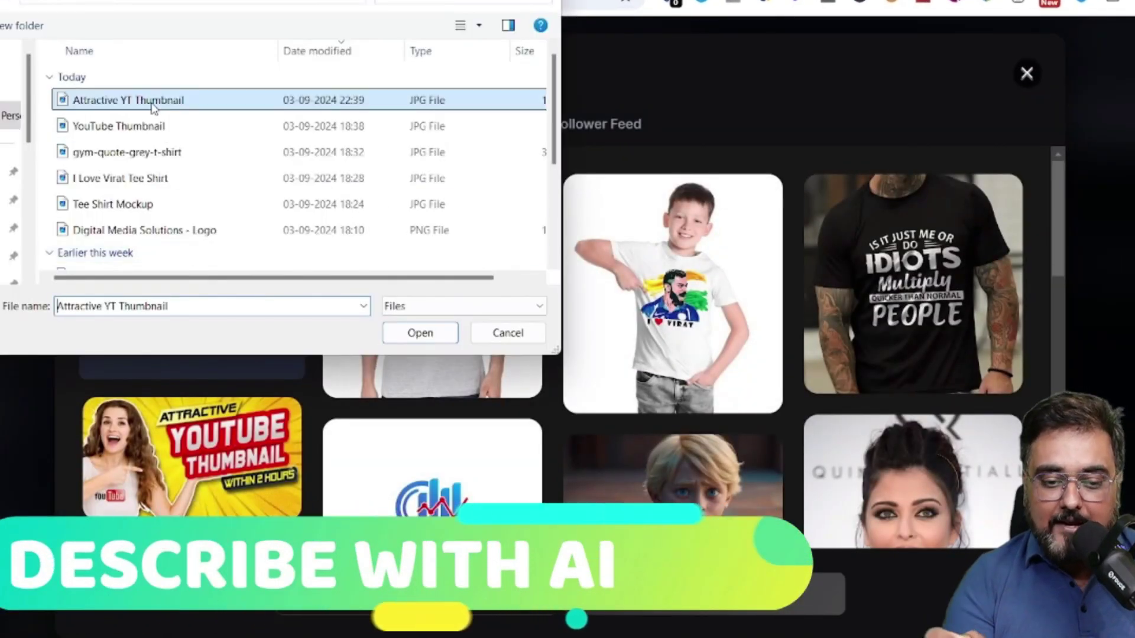
left_click(420, 333)
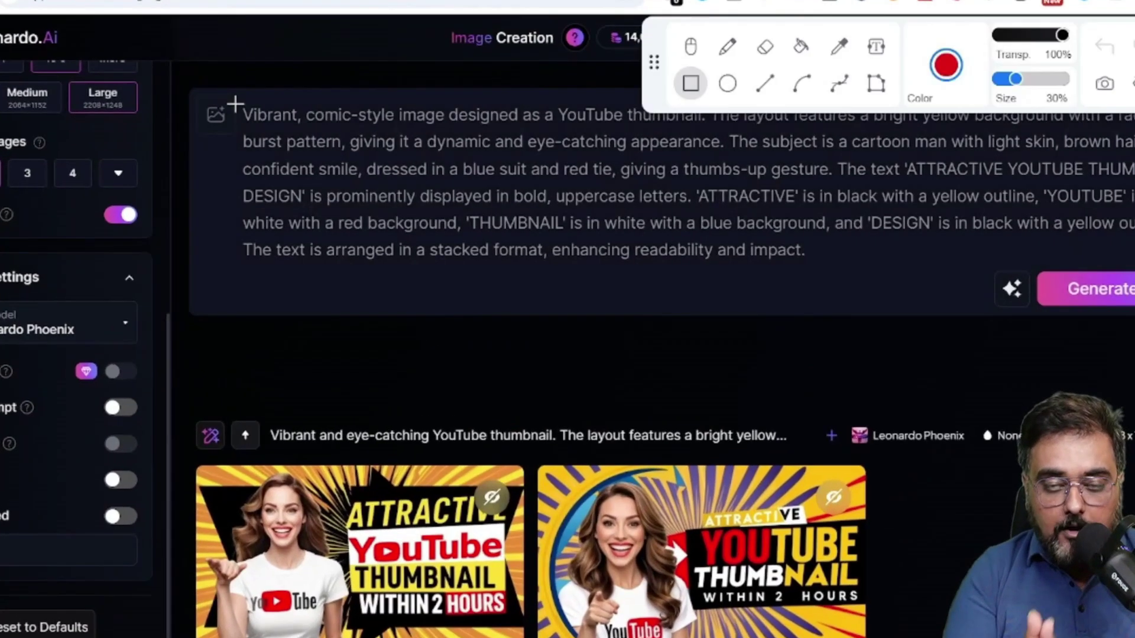
mouse_move(293, 137)
left_mouse_down()
mouse_move(430, 250)
mouse_move(866, 271)
mouse_move(1131, 266)
mouse_move(1132, 333)
left_mouse_up()
mouse_move(864, 25)
left_mouse_down()
mouse_move(715, 25)
mouse_move(164, 103)
mouse_move(222, 424)
mouse_move(299, 516)
mouse_move(421, 526)
mouse_move(635, 491)
mouse_move(858, 510)
mouse_move(851, 514)
left_mouse_up()
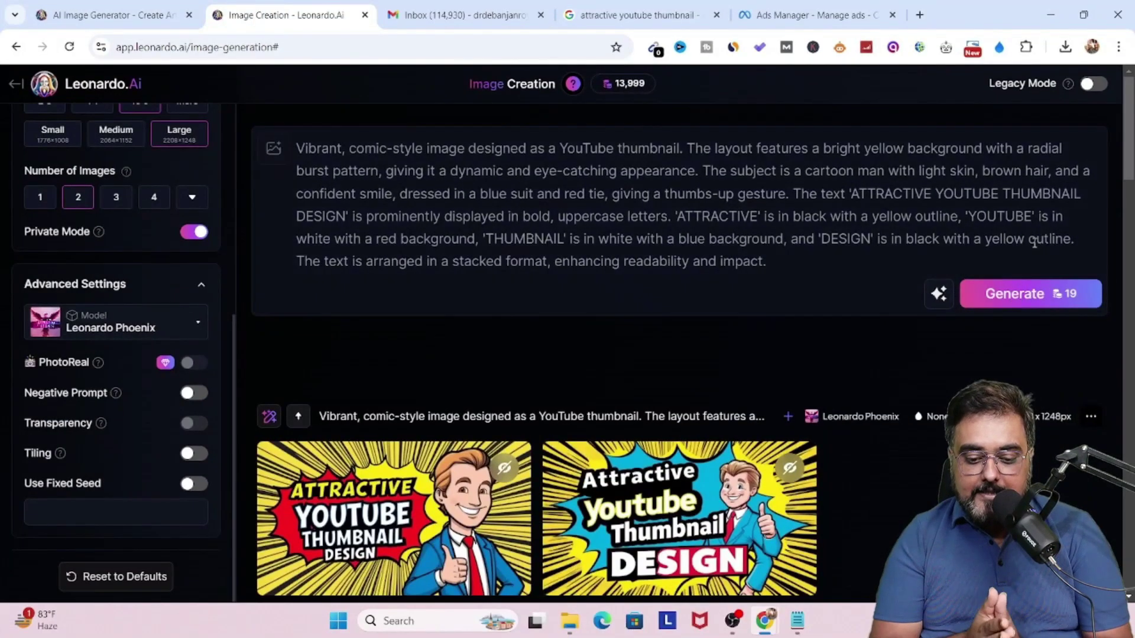
Open the red-burst cartoon-man thumbnail in the viewer and download it.
scroll(1130, 169, "down", 4)
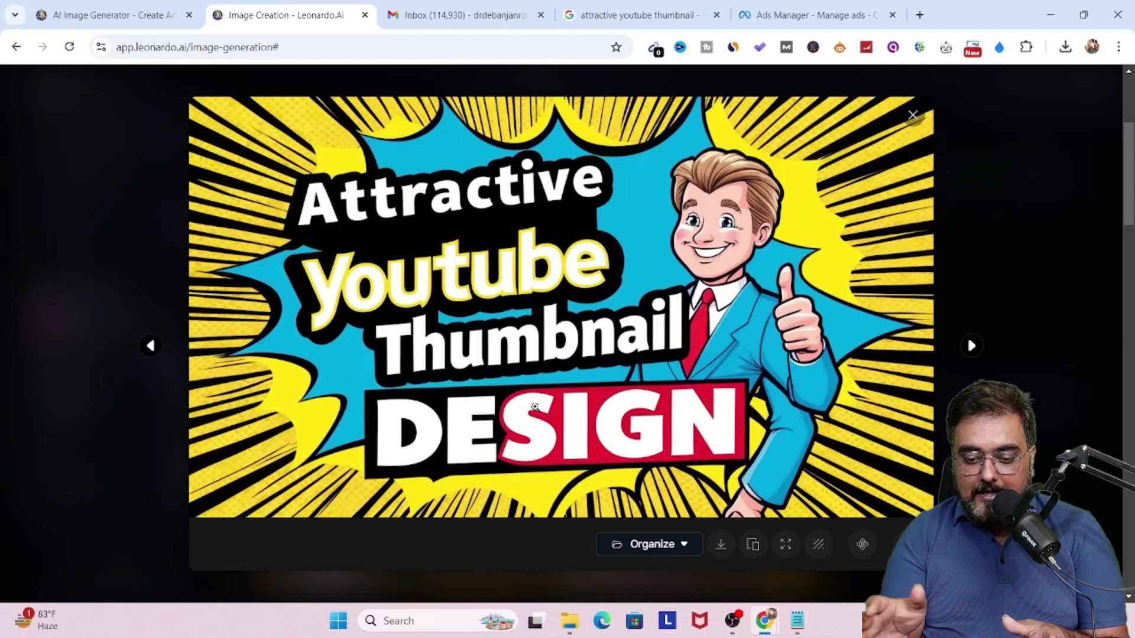
left_click(912, 115)
left_click(404, 228)
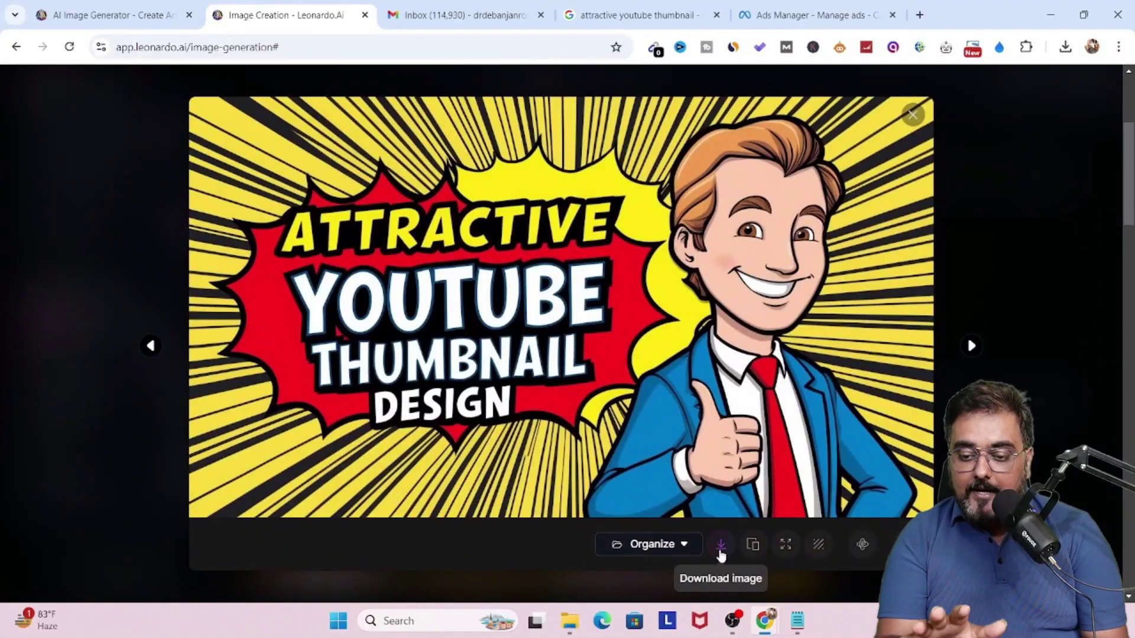
left_click(717, 550)
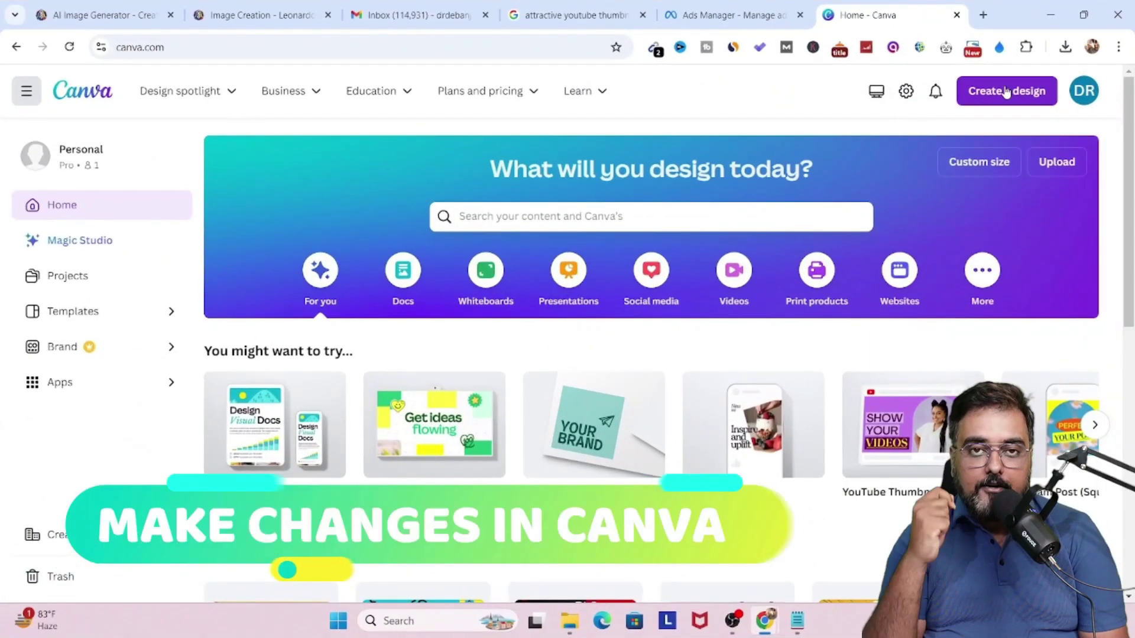
Create a new 1280 × 720 YouTube Thumbnail design.
left_click(1006, 93)
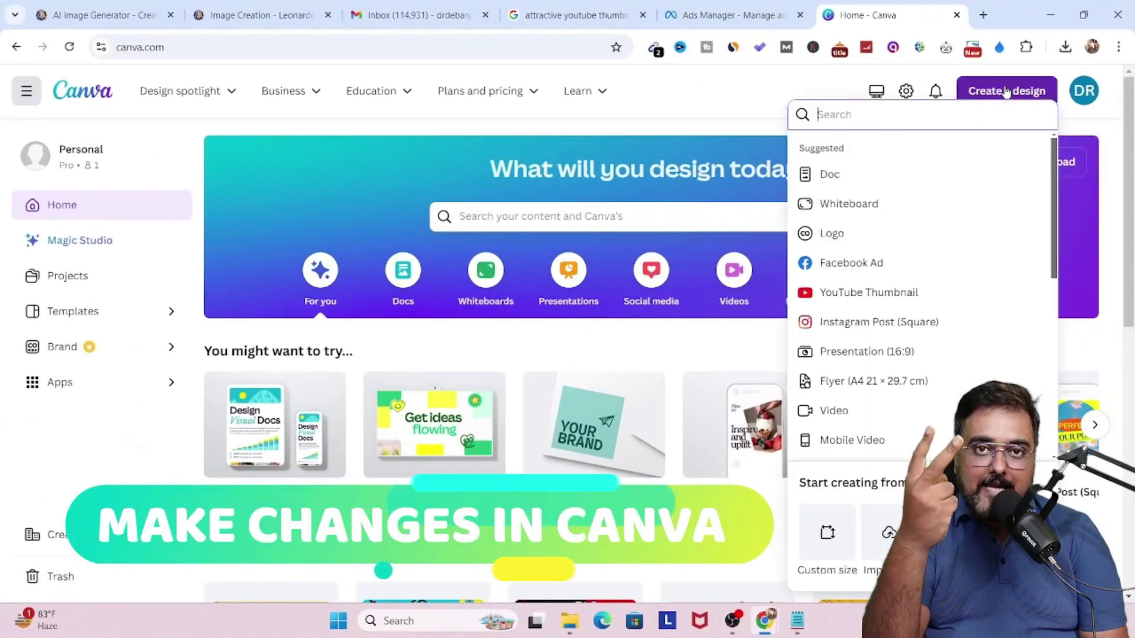
type("thumbnail")
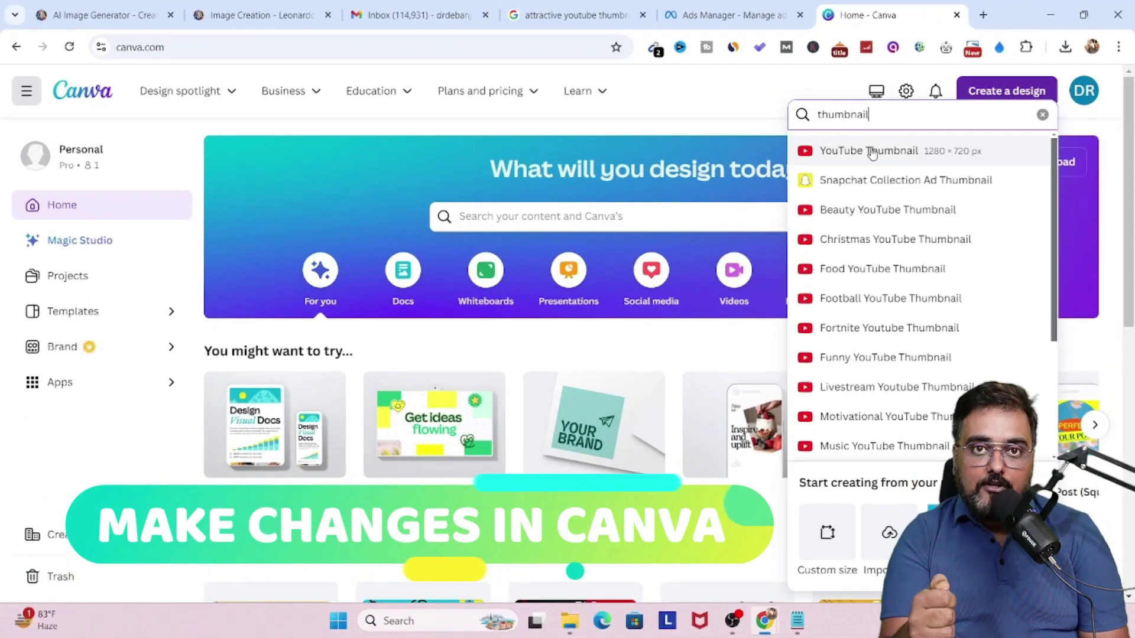
left_click(869, 151)
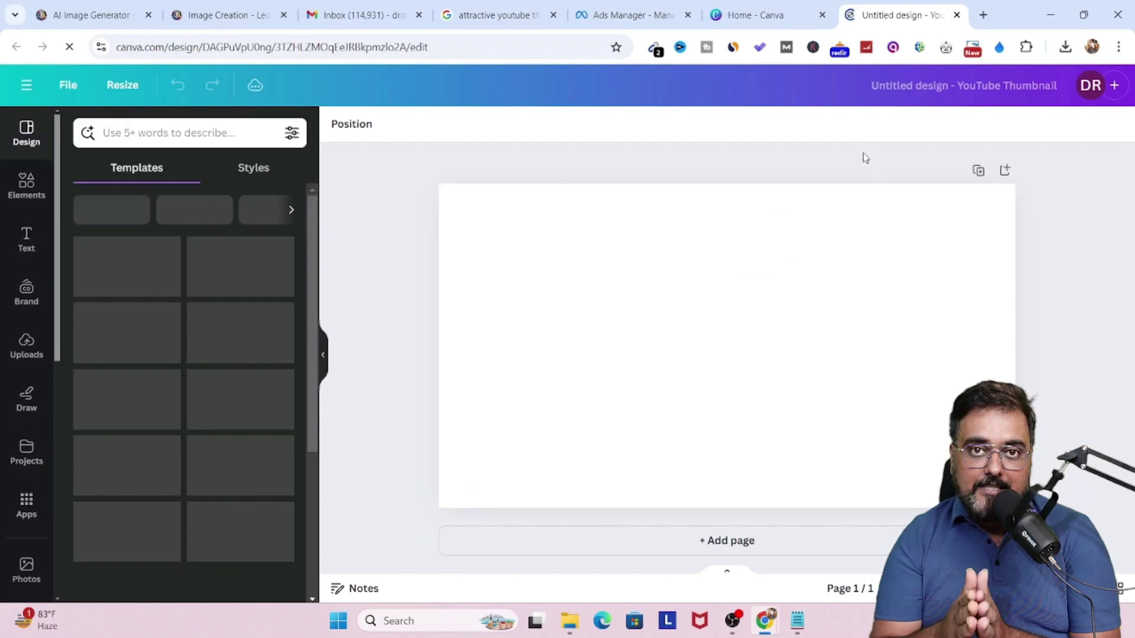
Upload the thumbnail image from the YouTube video reviews > YouTube Thumbnail With AI folder.
left_click(24, 346)
left_click(197, 171)
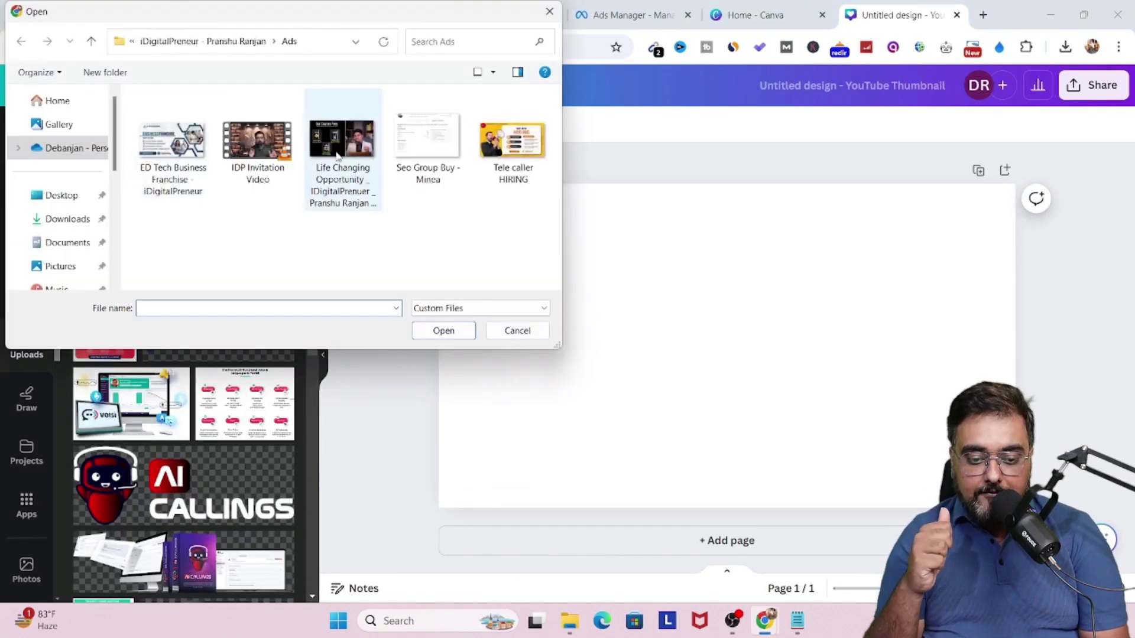
scroll(113, 266, "down", 2)
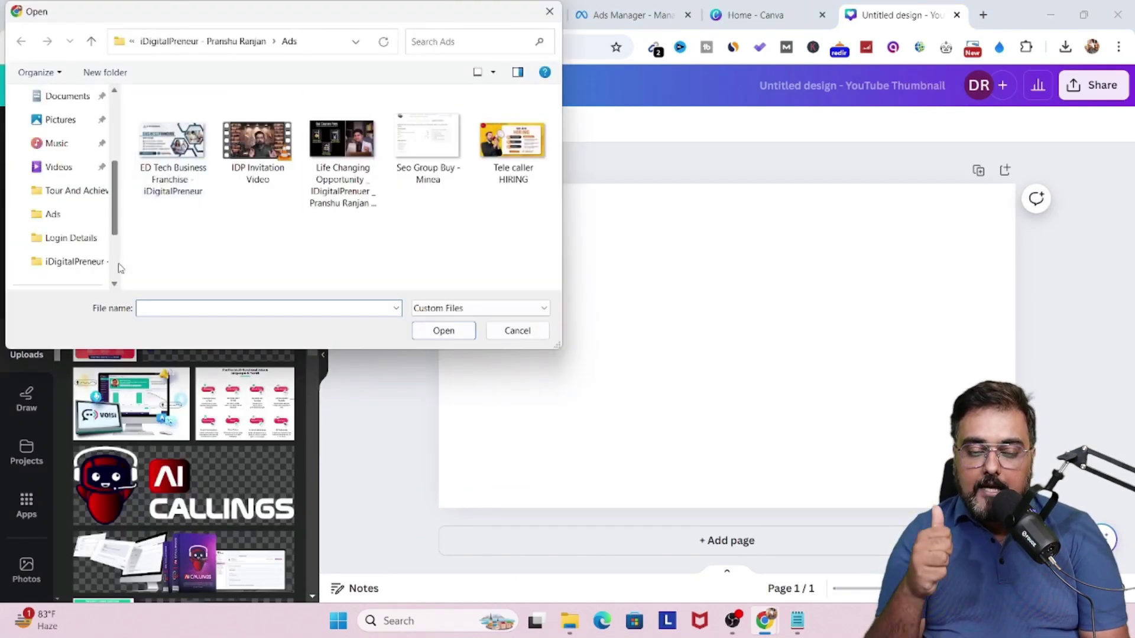
left_click(70, 264)
left_click(91, 40)
left_click(160, 205)
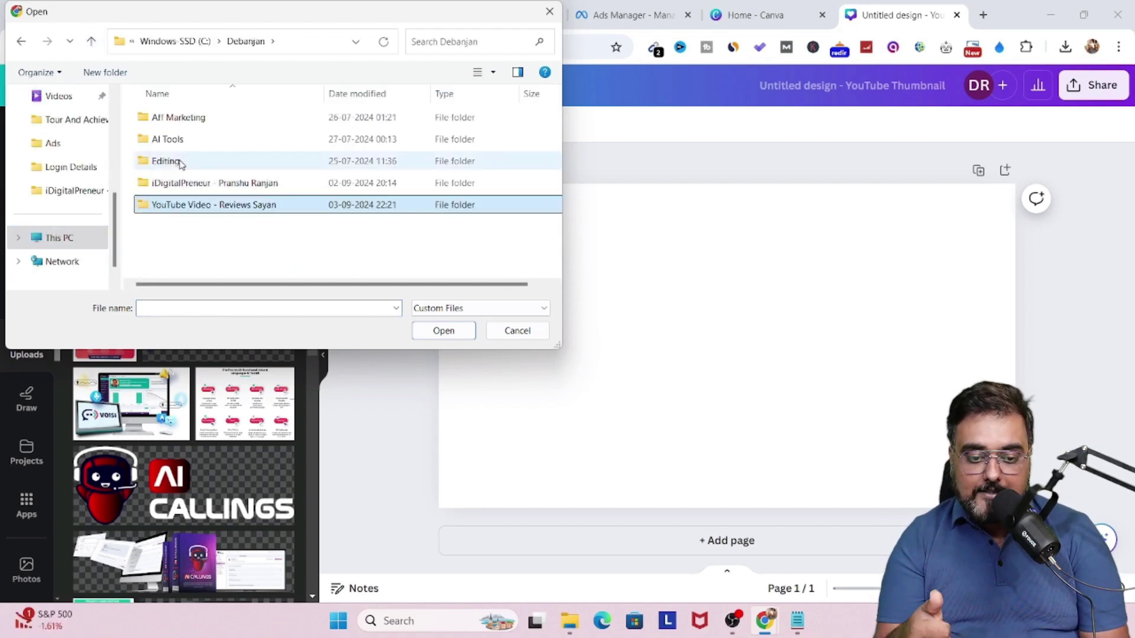
double_click(184, 207)
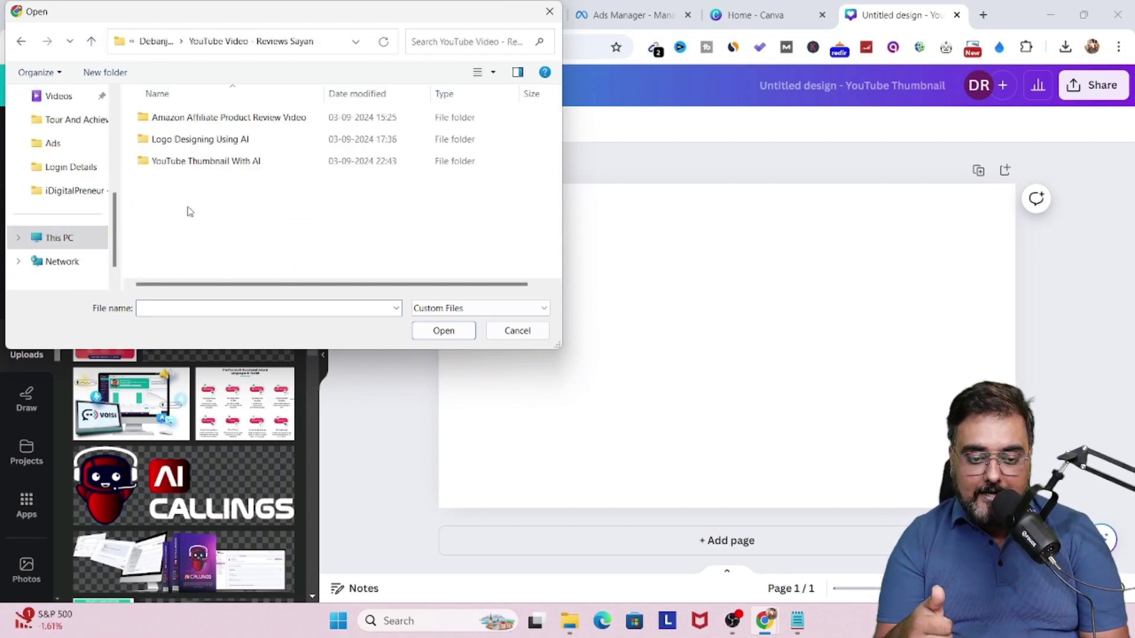
double_click(201, 160)
left_click(180, 152)
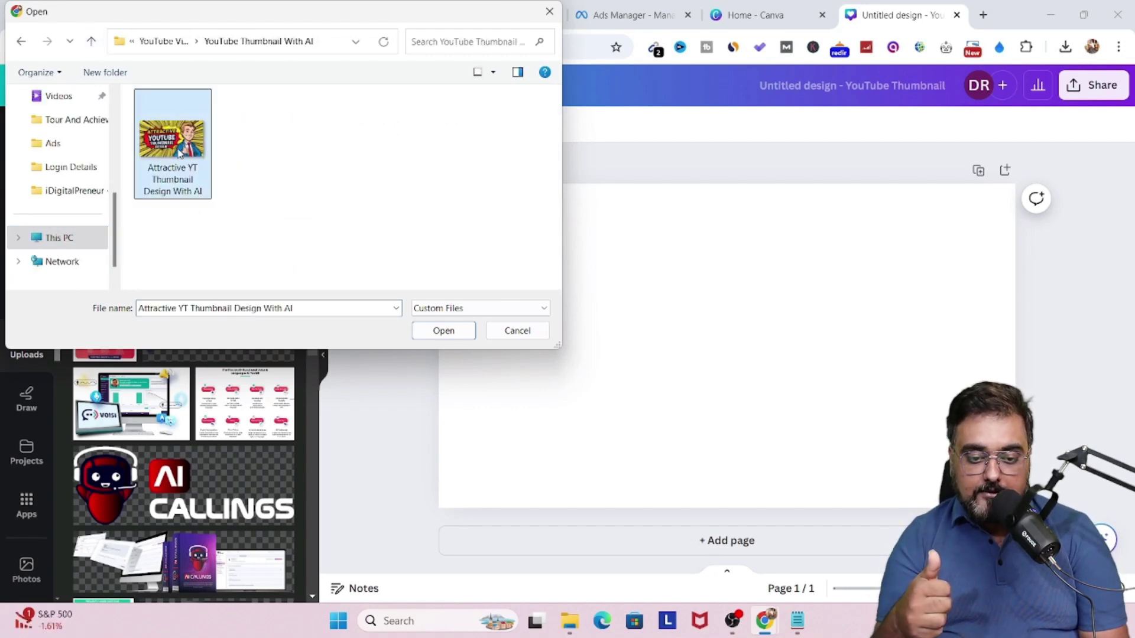
left_click(443, 331)
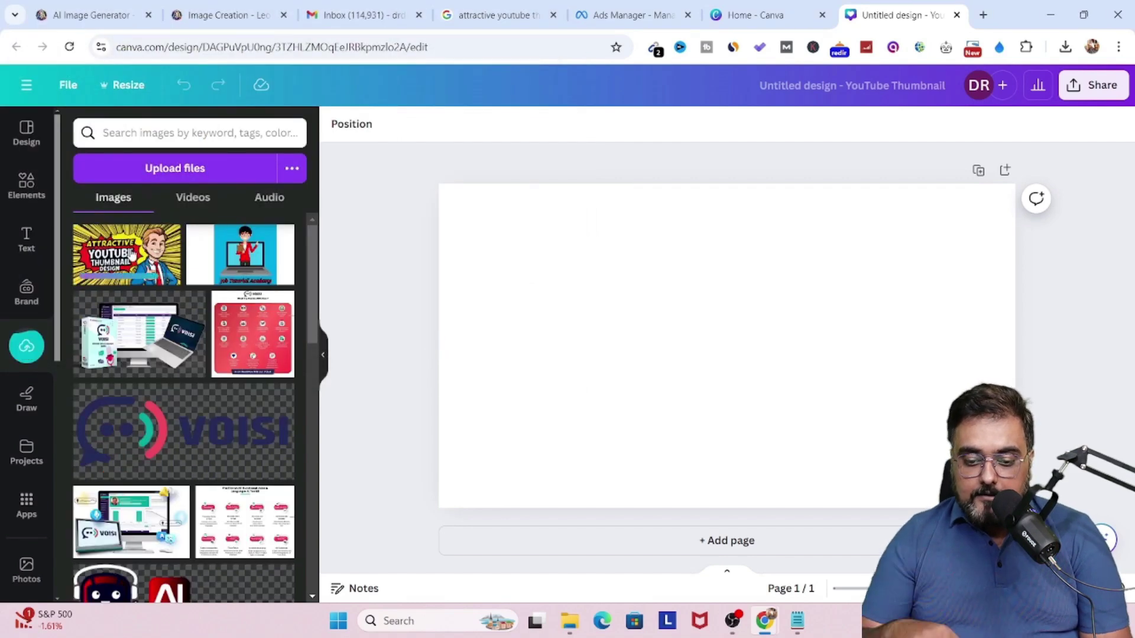
Place the uploaded comic thumbnail on the page and set it as the background.
left_click(127, 256)
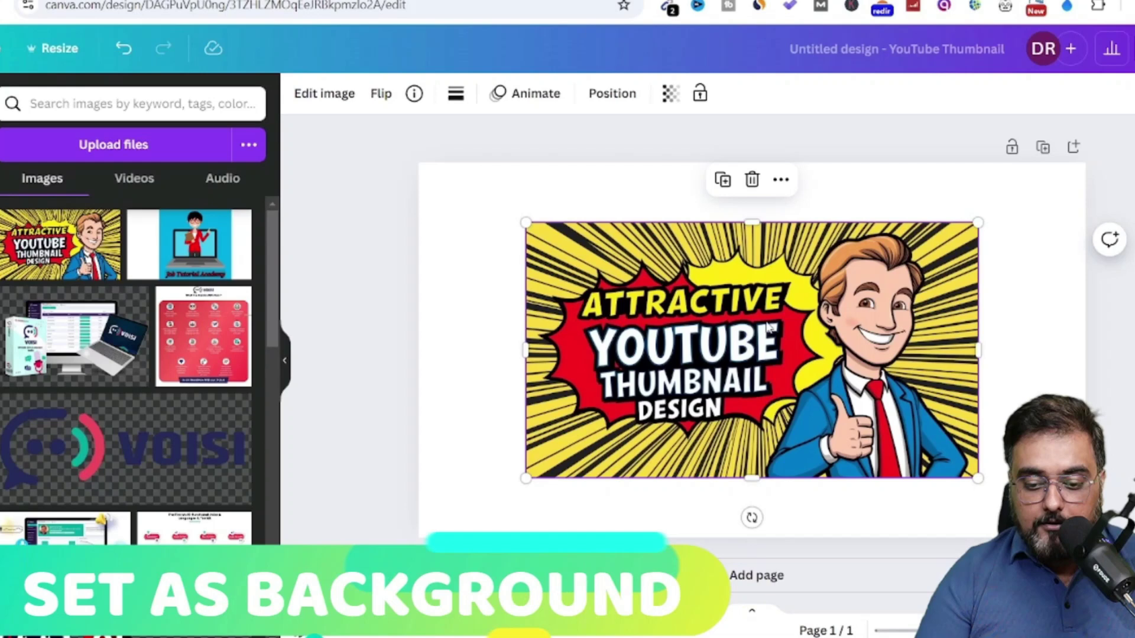
right_click(768, 342)
left_click(847, 584)
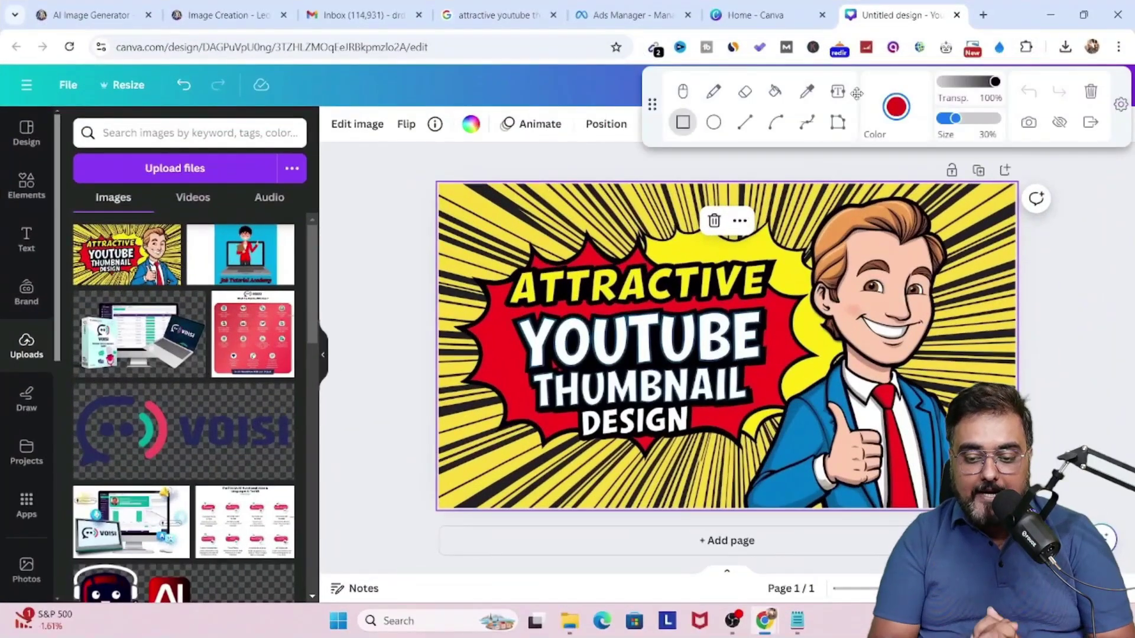
left_click(684, 122)
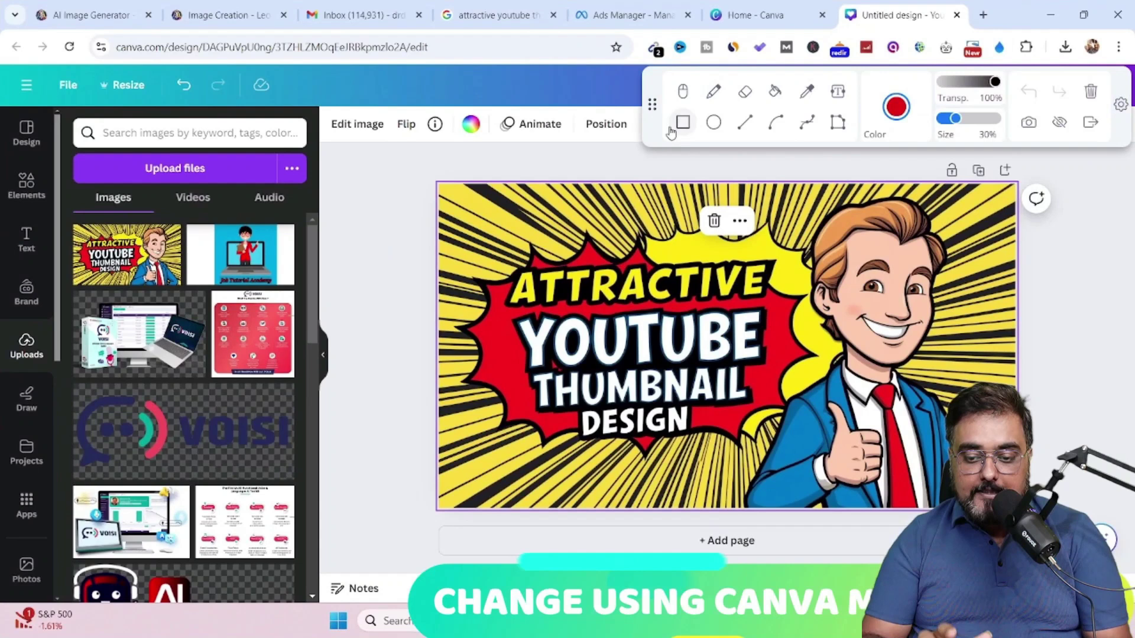
left_click_drag(323, 111, 390, 142)
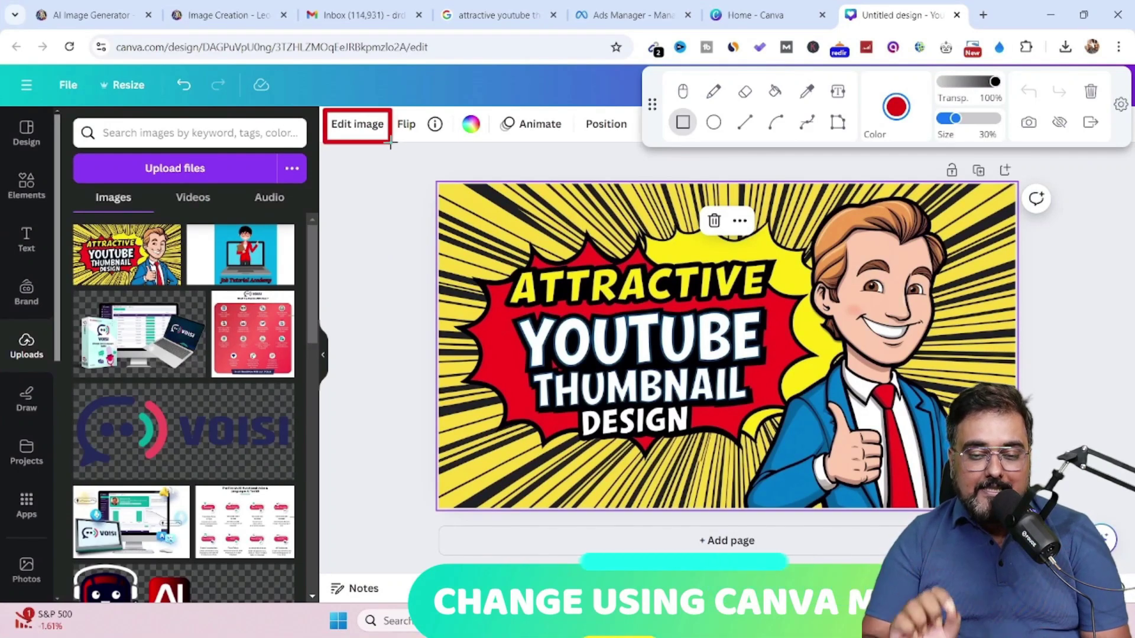
left_click(1091, 93)
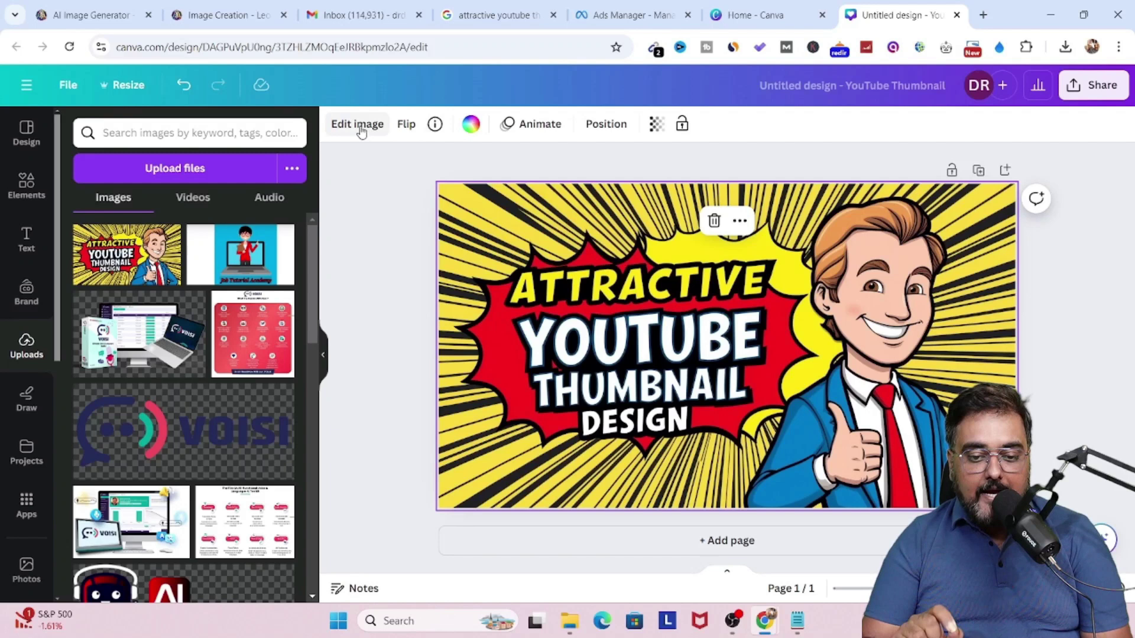
In Edit image, open Grab Text and choose to grab all text.
left_click(359, 124)
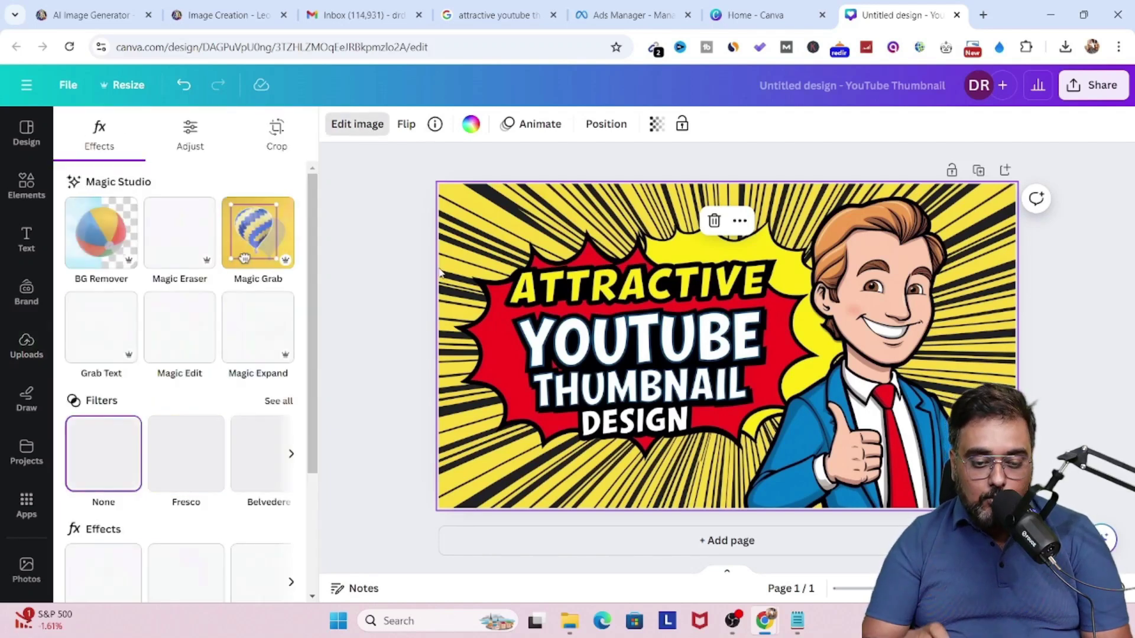
key("ctrl+alt+g")
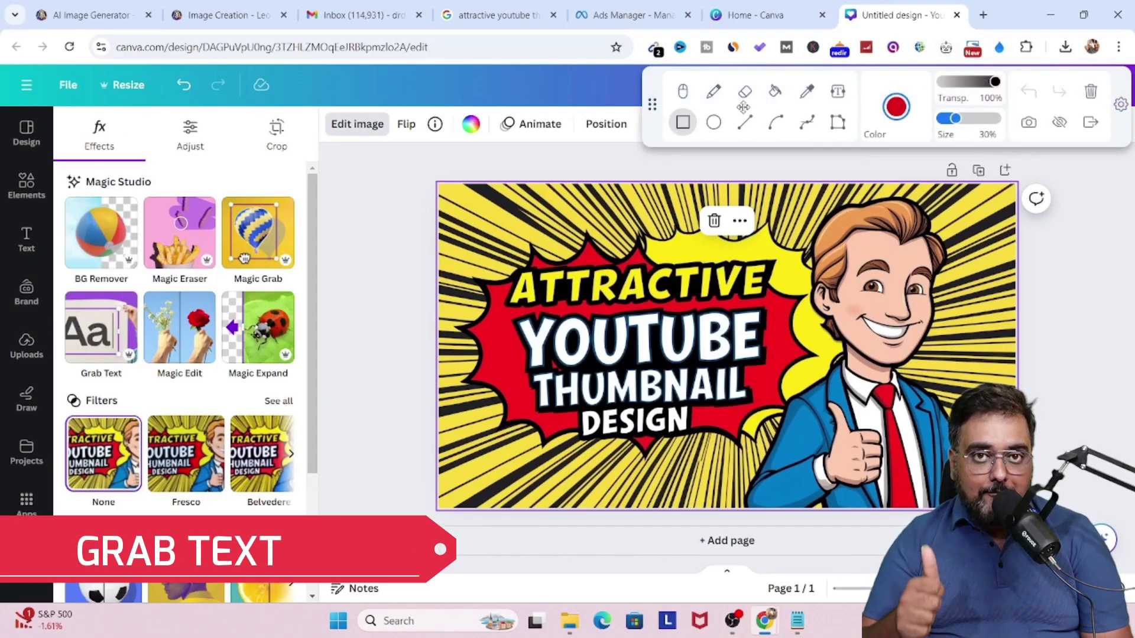
left_click(682, 125)
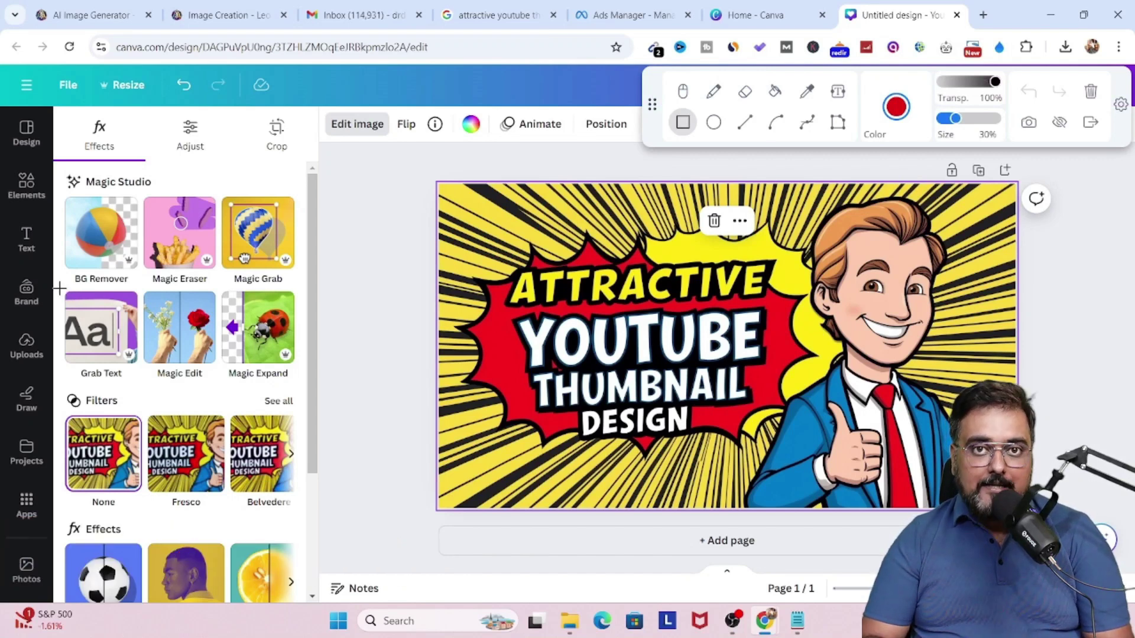
left_click_drag(126, 376, 145, 386)
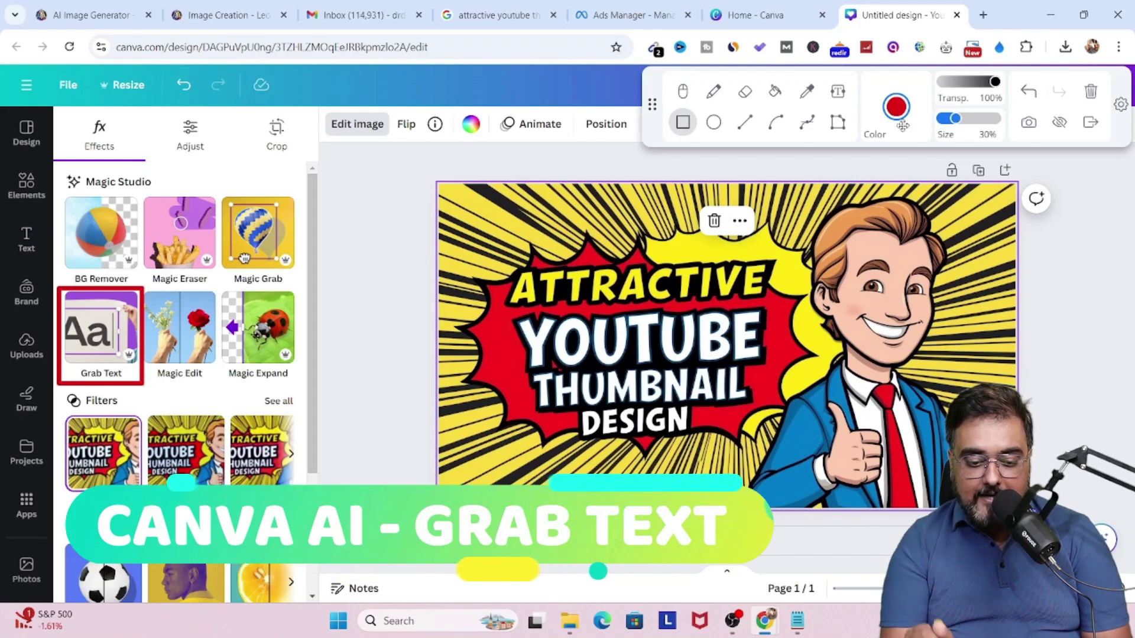
left_click(96, 333)
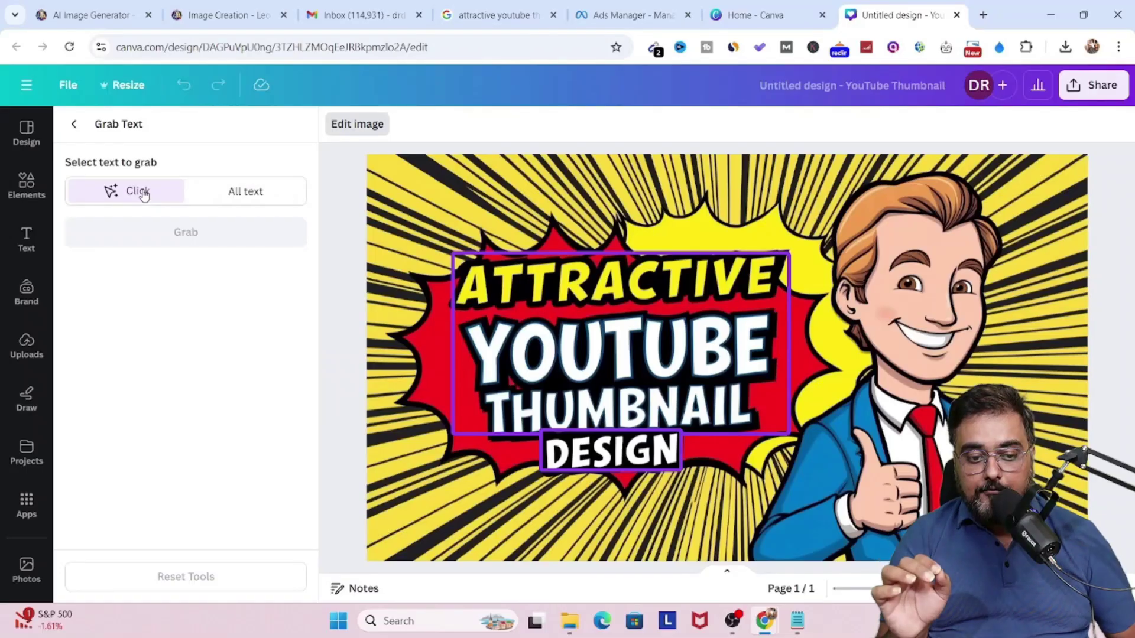
left_click(228, 190)
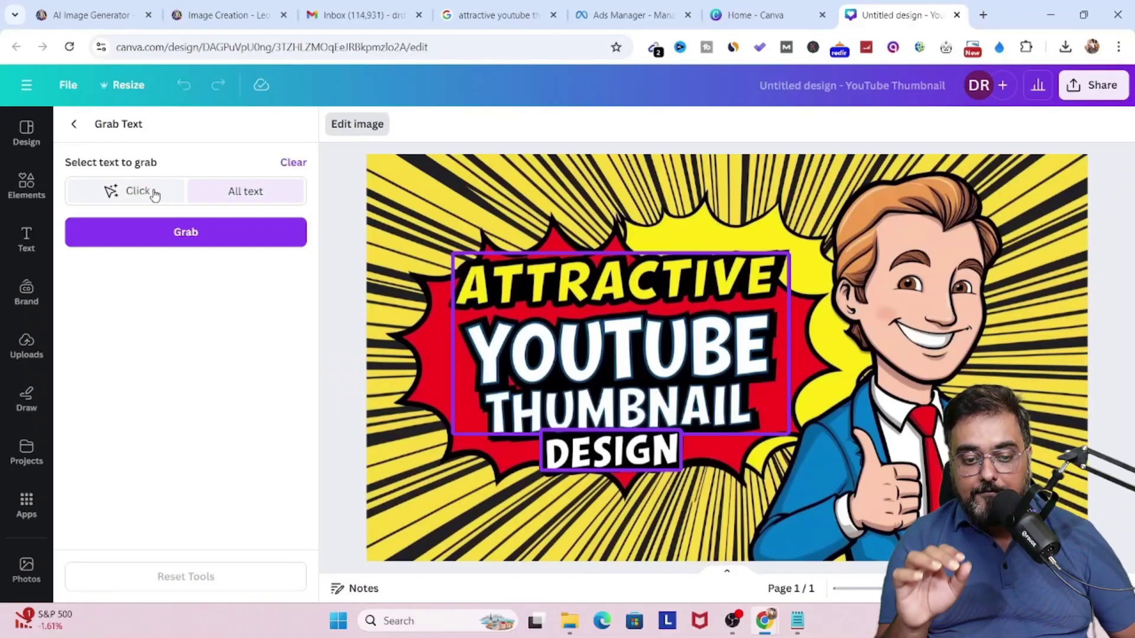
Extract the thumbnail's words as editable text and extend DESIGN to 'DESIGN WITH AI'.
left_click(186, 233)
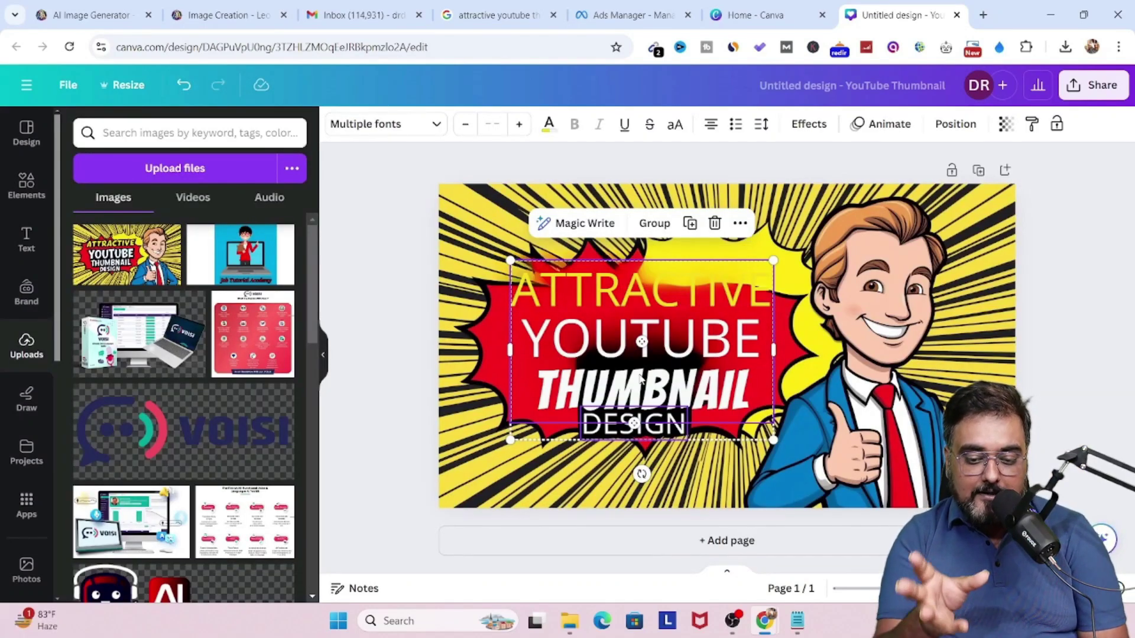
left_click(943, 254)
left_click(633, 423)
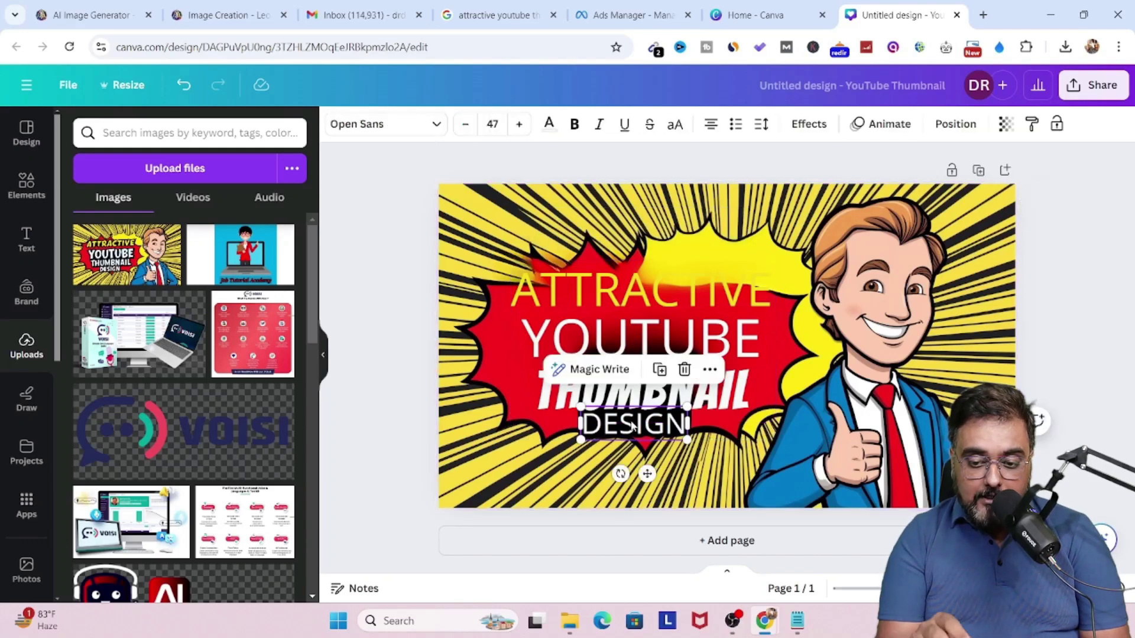
double_click(633, 423)
key("Right")
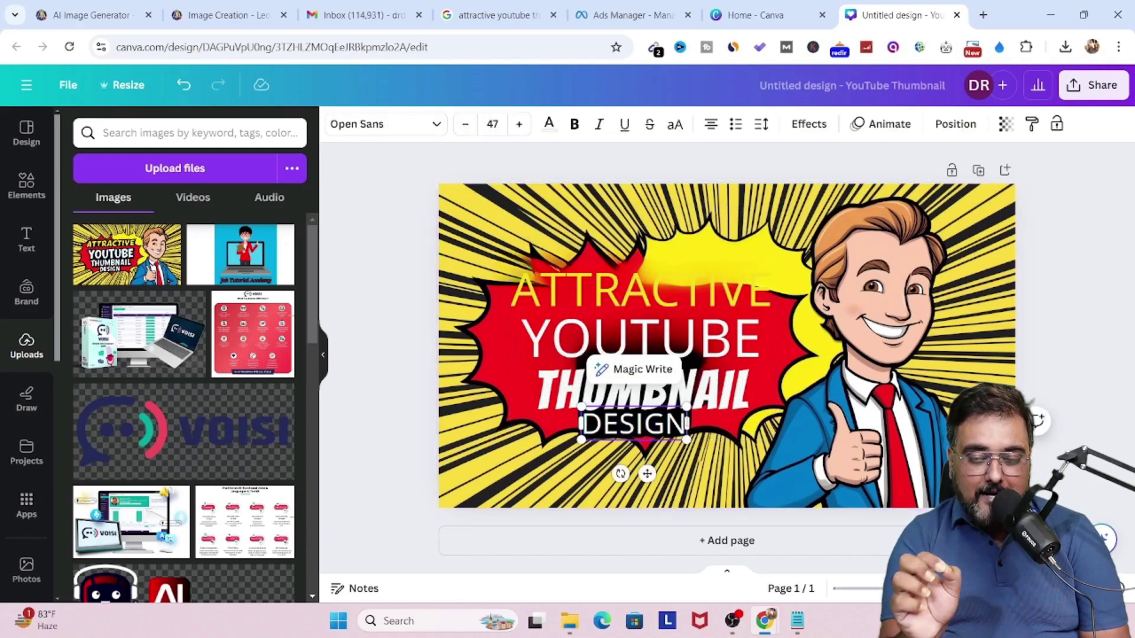
type("WITH")
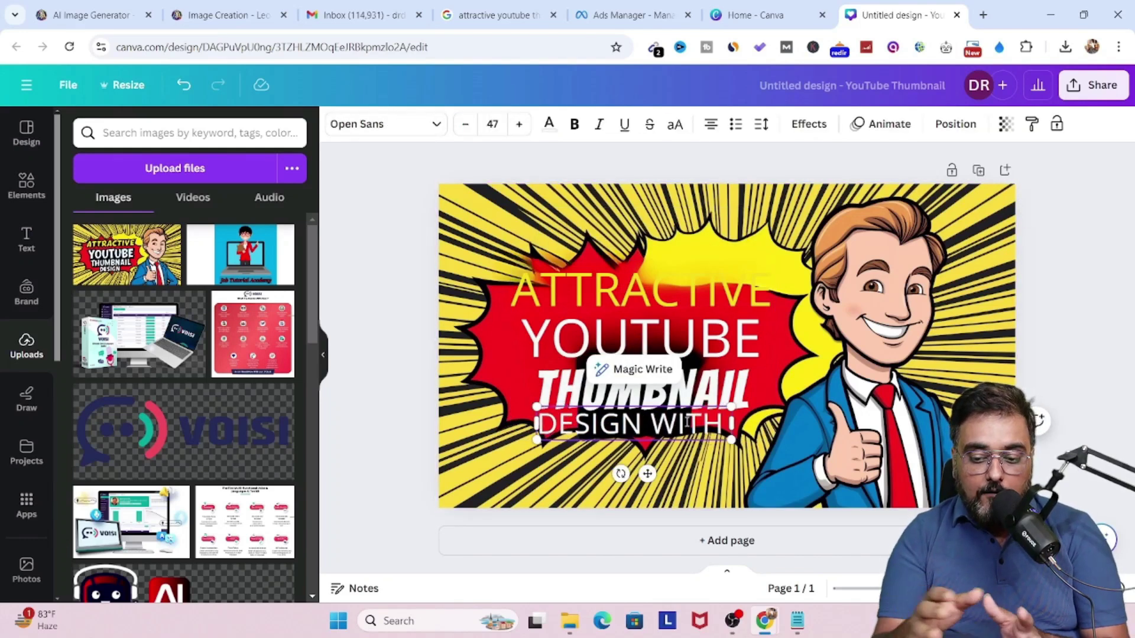
type(" AI")
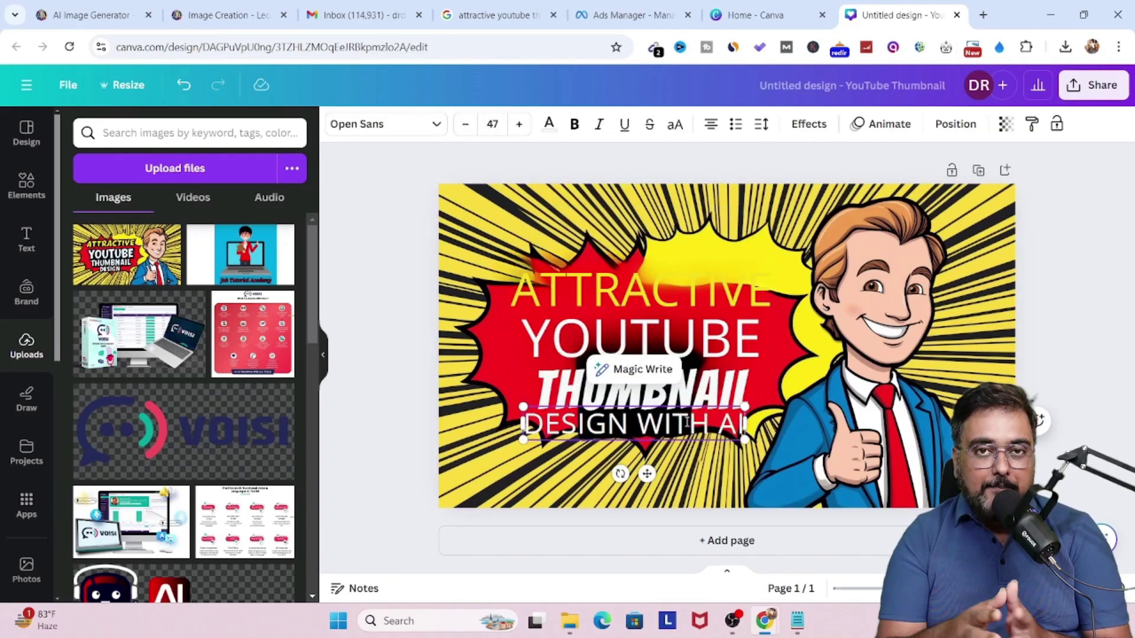
left_click(1097, 248)
double_click(588, 300)
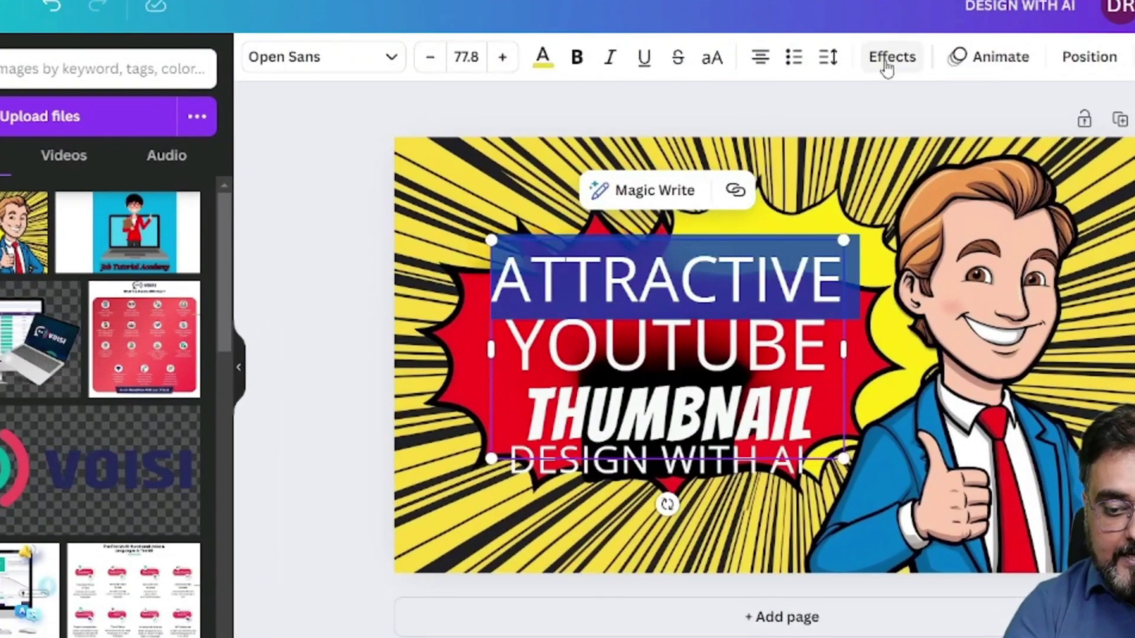
Apply a red Background text effect to the three-line headline and drag it left and down.
left_click(886, 64)
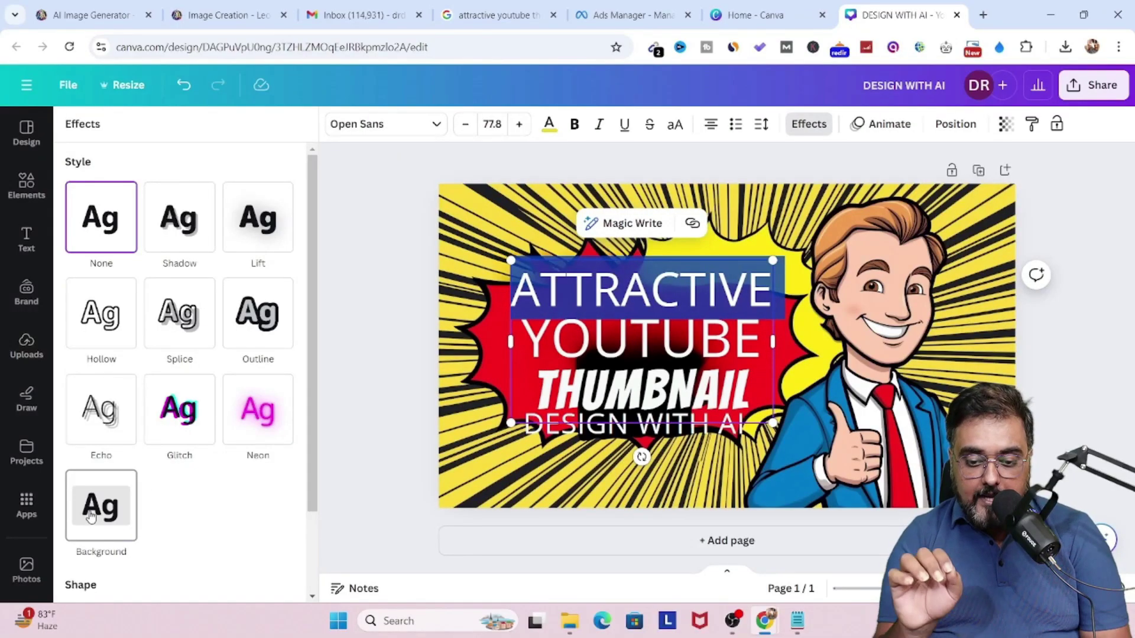
left_click(91, 517)
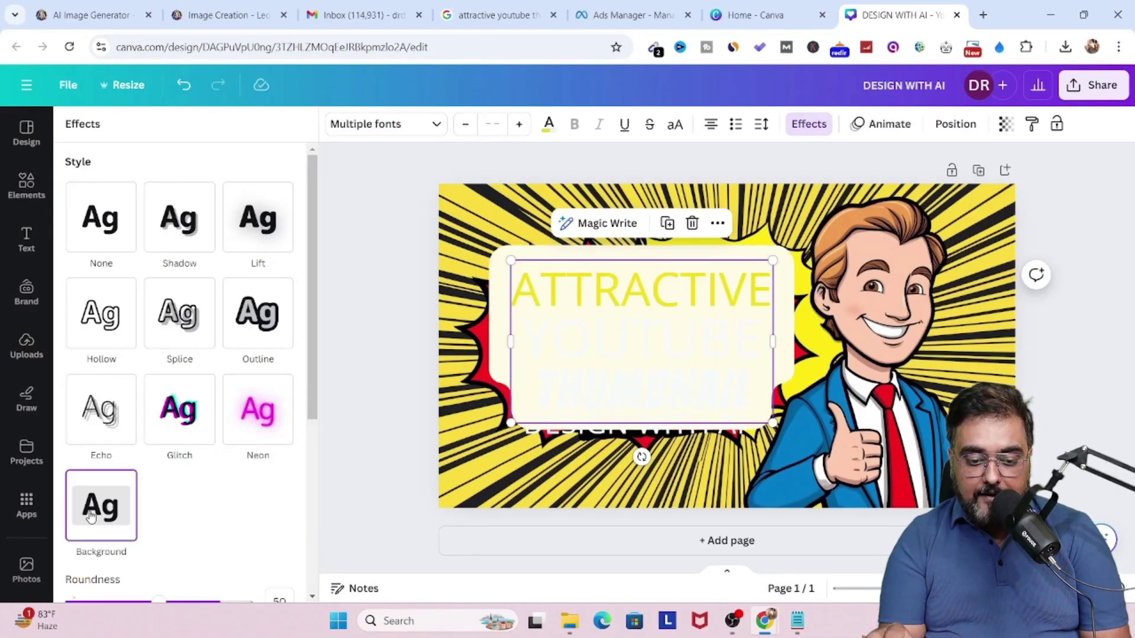
scroll(235, 452, "down", 5)
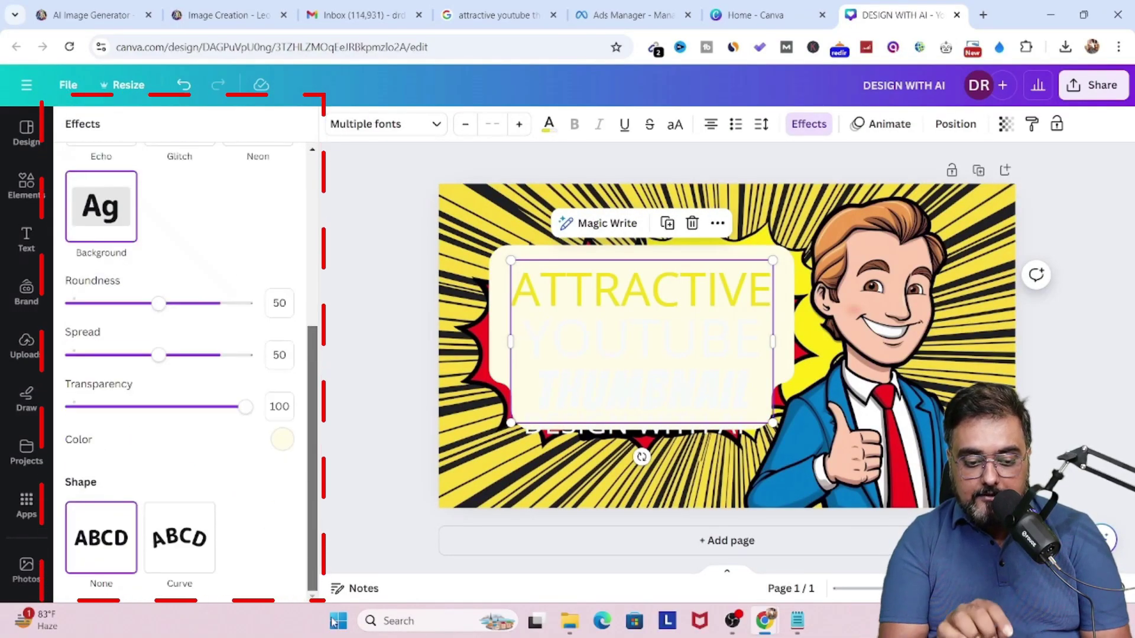
left_click(281, 439)
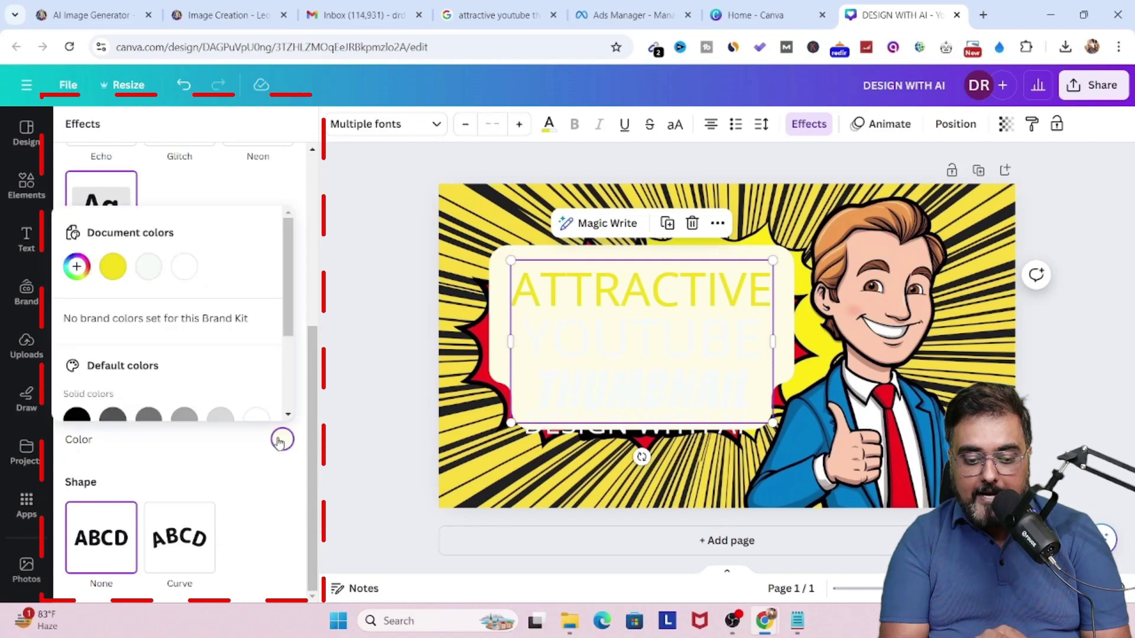
scroll(287, 278, "down", 3)
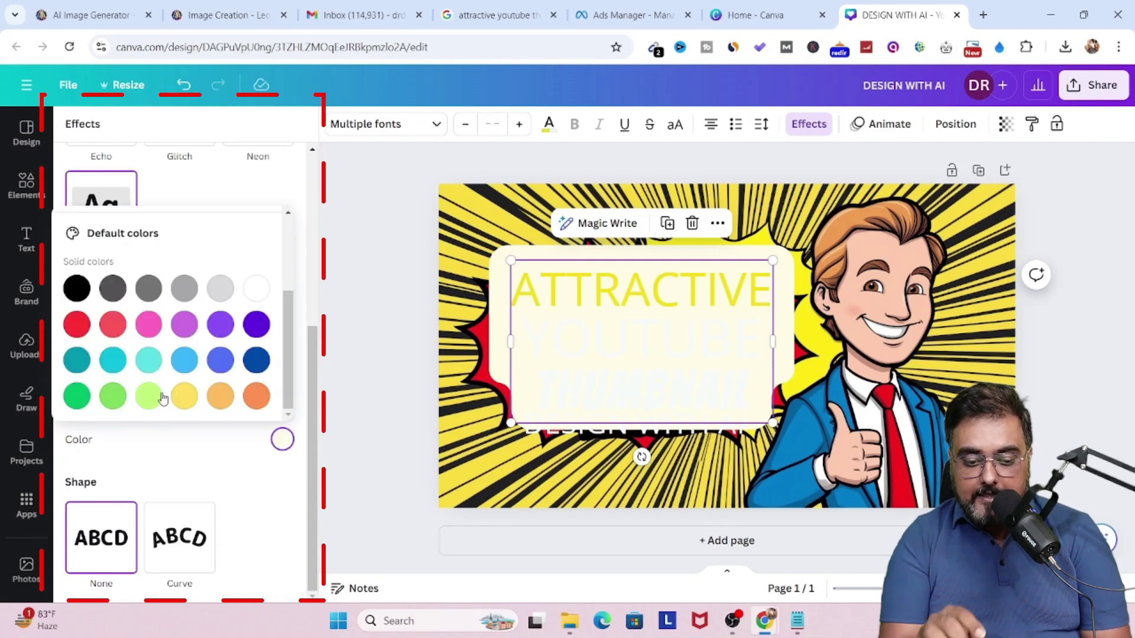
left_click(76, 325)
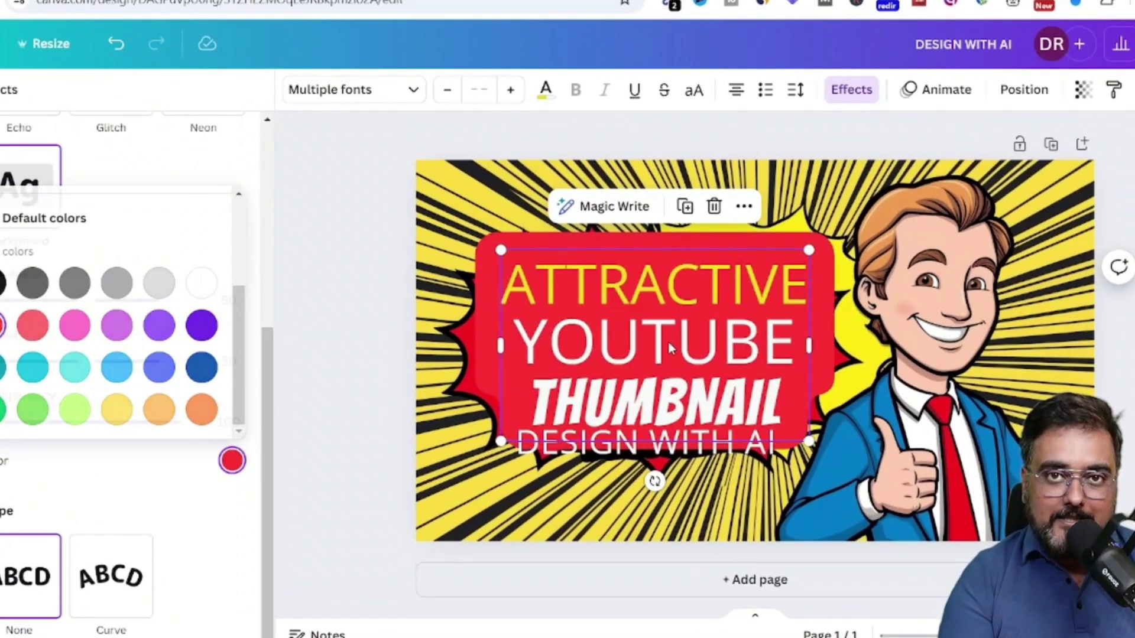
left_click(717, 290)
left_click_drag(743, 284, 634, 439)
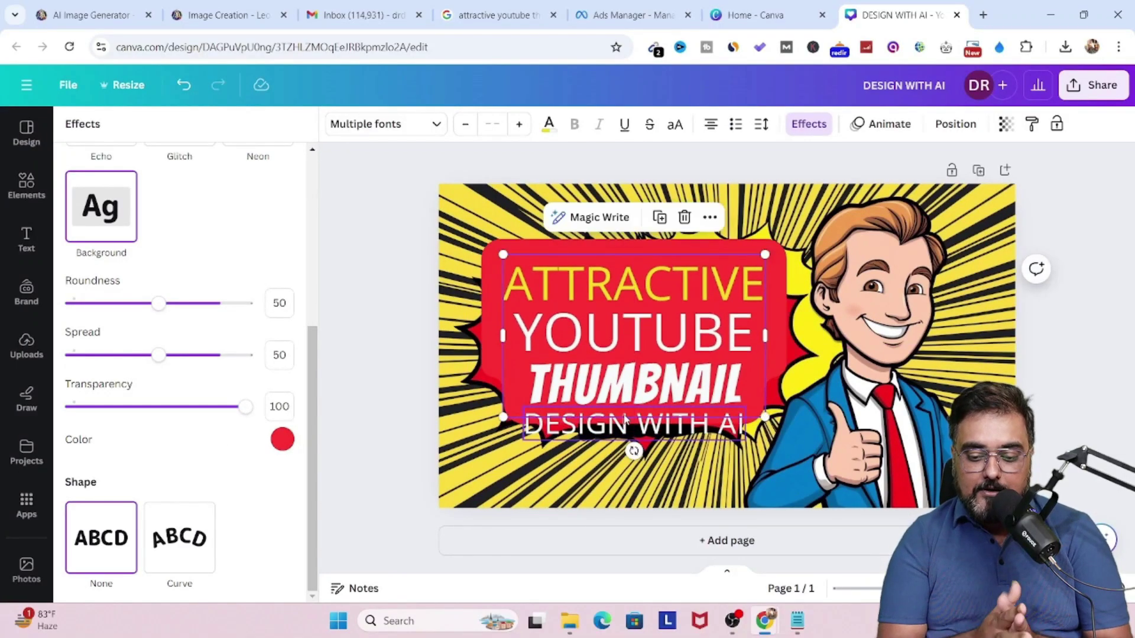
Give the DESIGN WITH AI line a black Background effect and make it bold.
left_click(624, 423)
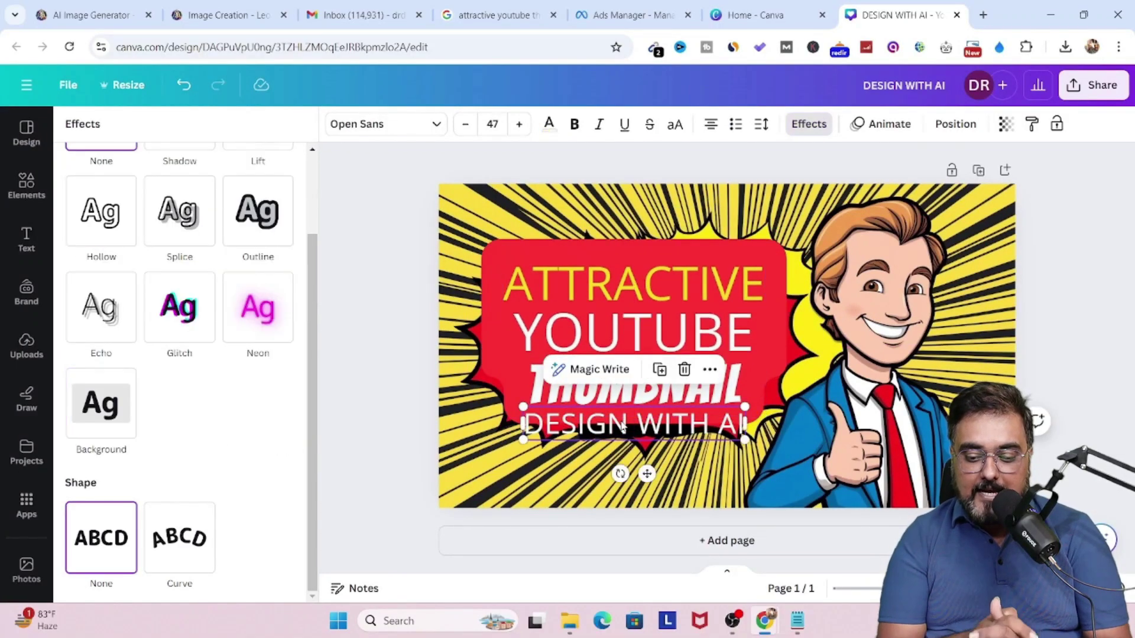
left_click(572, 438)
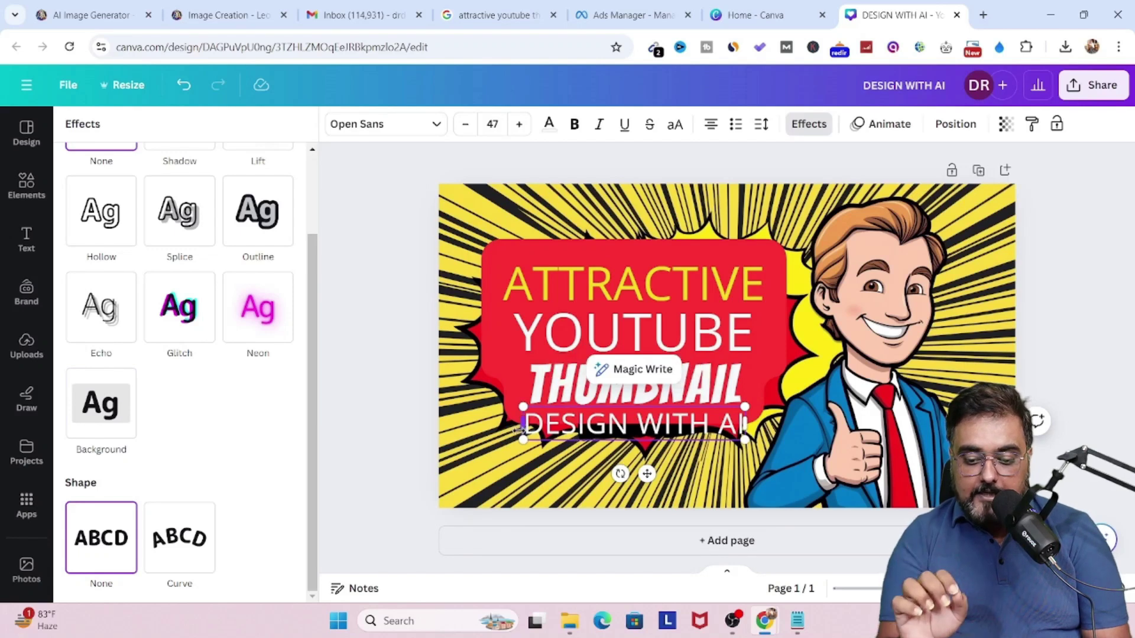
double_click(529, 424)
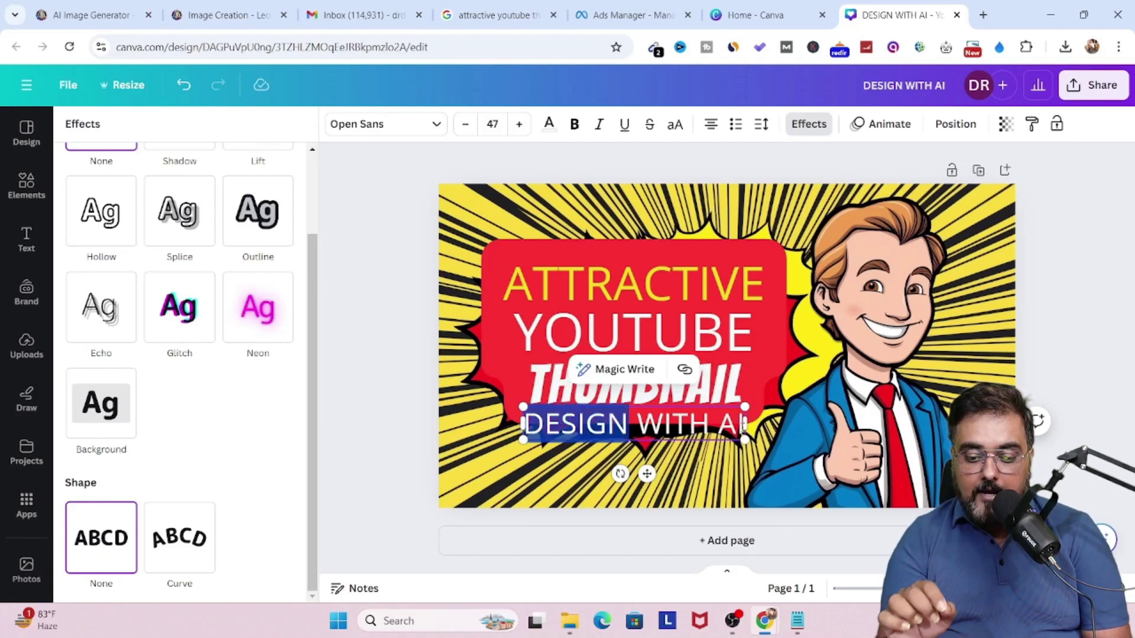
left_click(743, 424, "shift")
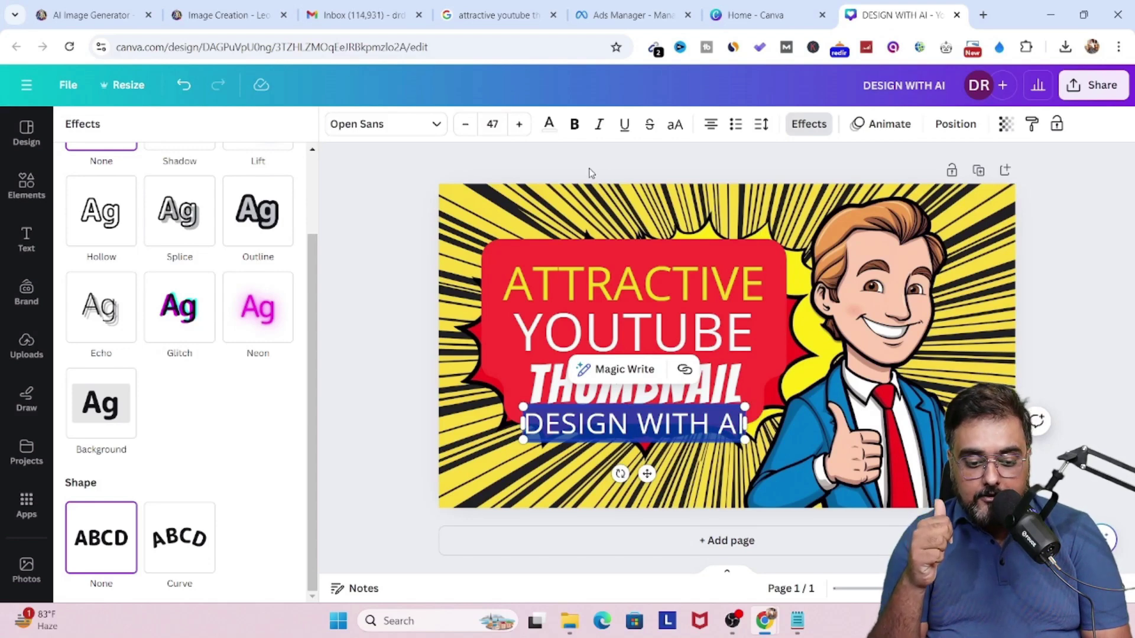
left_click(100, 404)
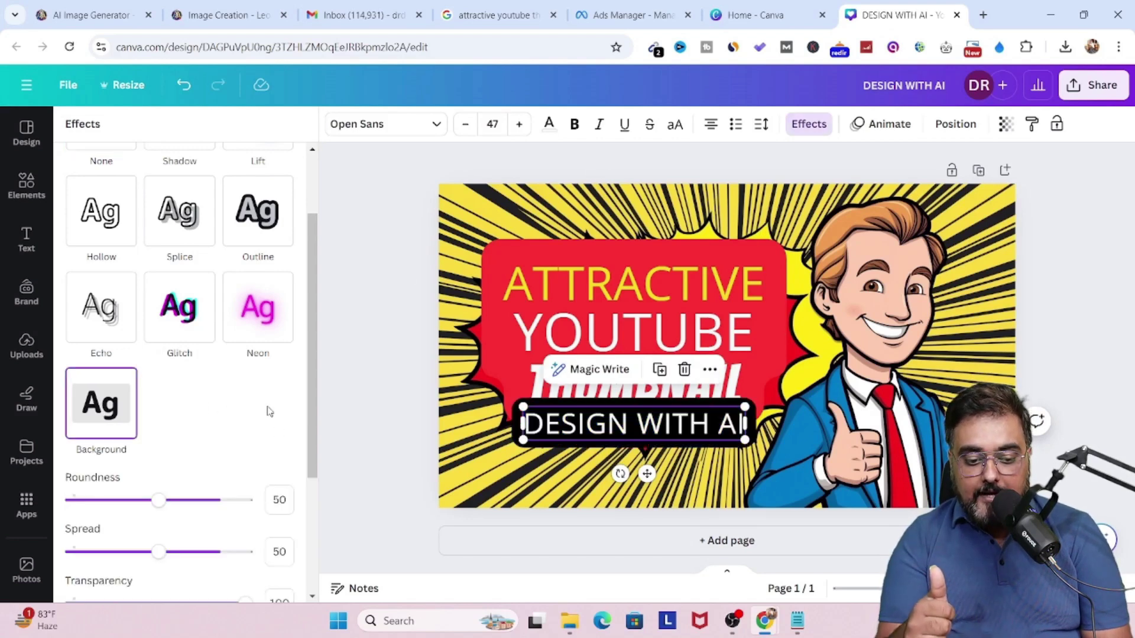
left_click(573, 124)
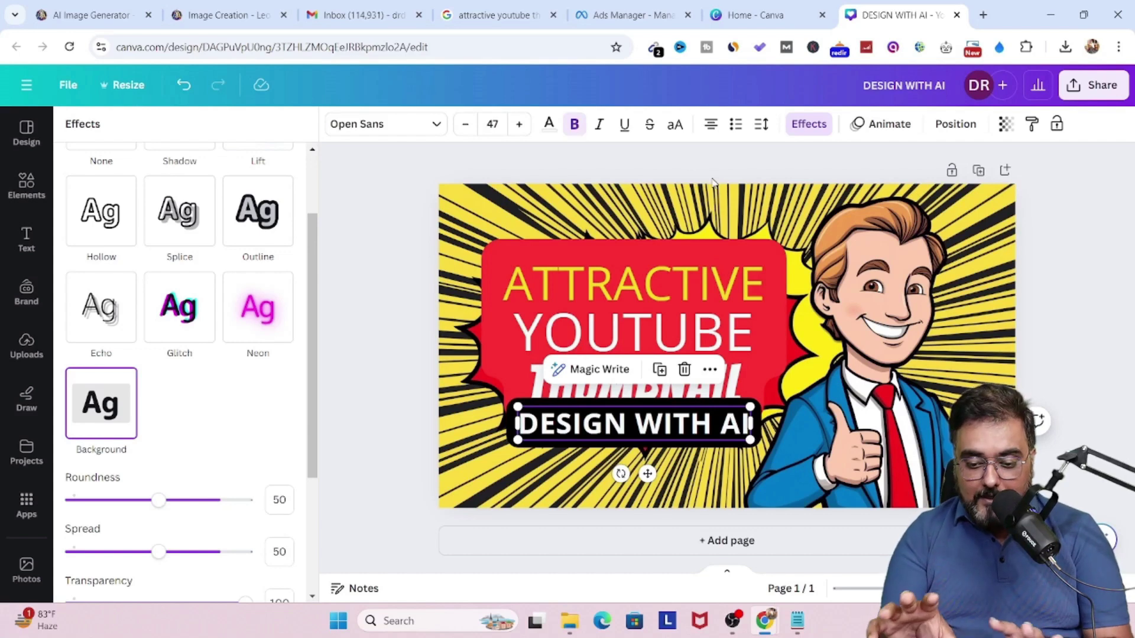
Nudge the DESIGN WITH AI box slightly down and right.
left_click(545, 288)
left_click(691, 425)
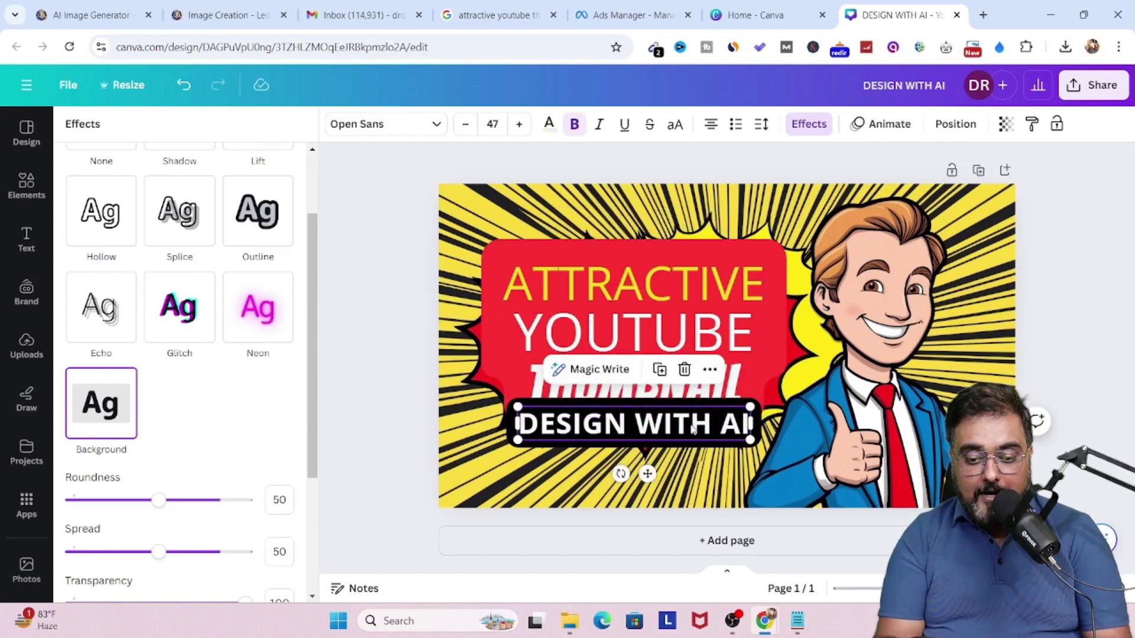
left_click_drag(691, 426, 700, 436)
Try the Horizon and Fabrica fonts on the headline, settling on Verdana Pro.
left_click(549, 278)
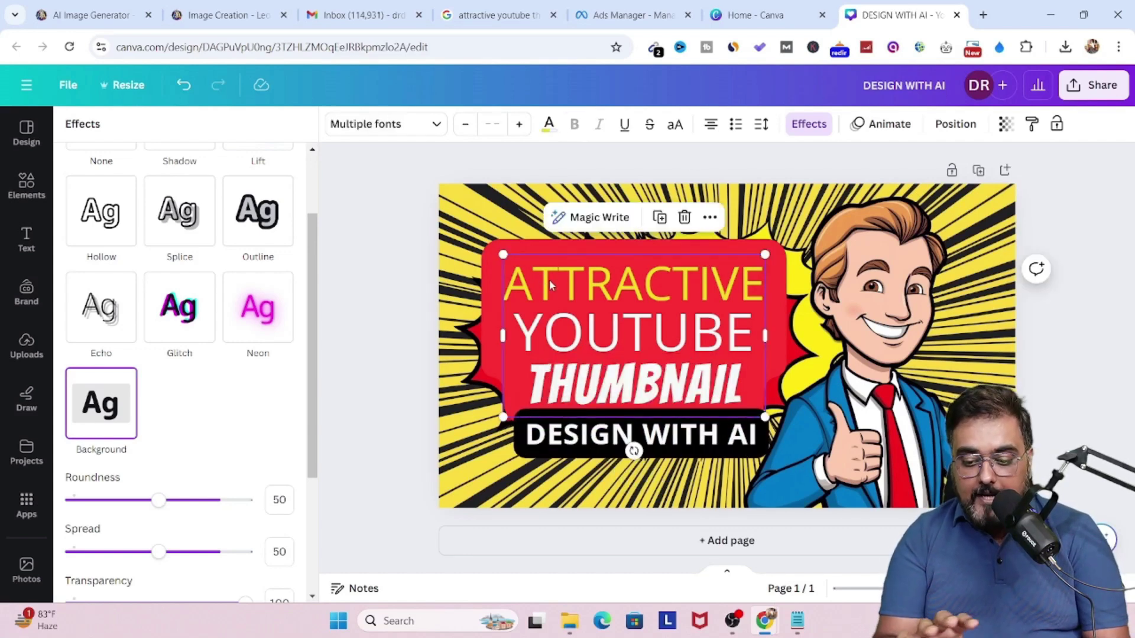
left_click(548, 278)
left_click(432, 126)
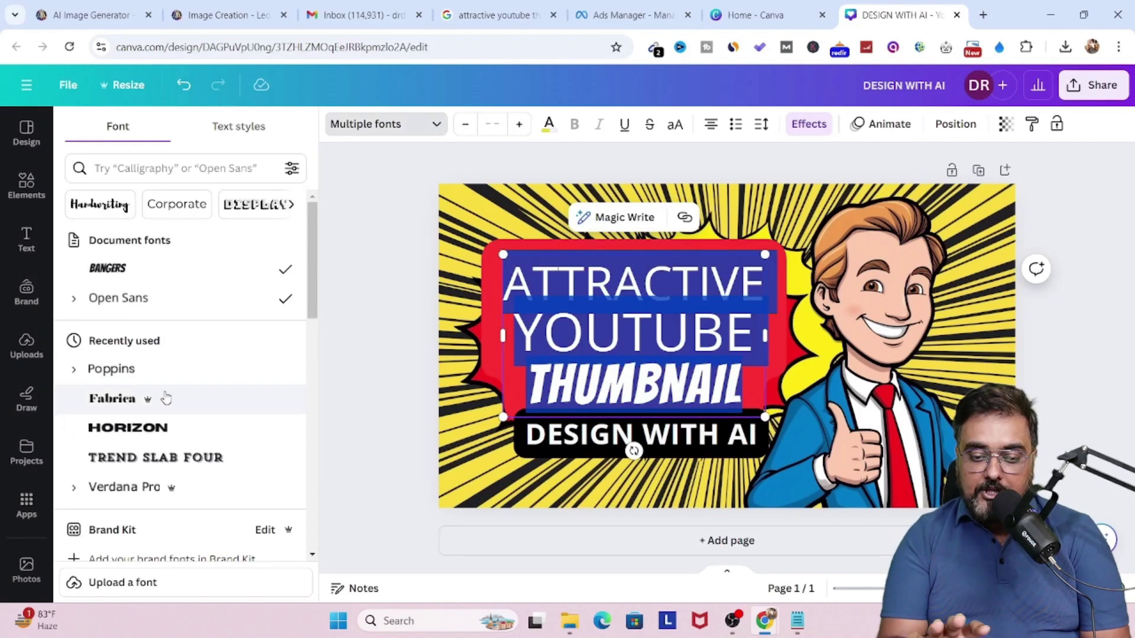
left_click(148, 429)
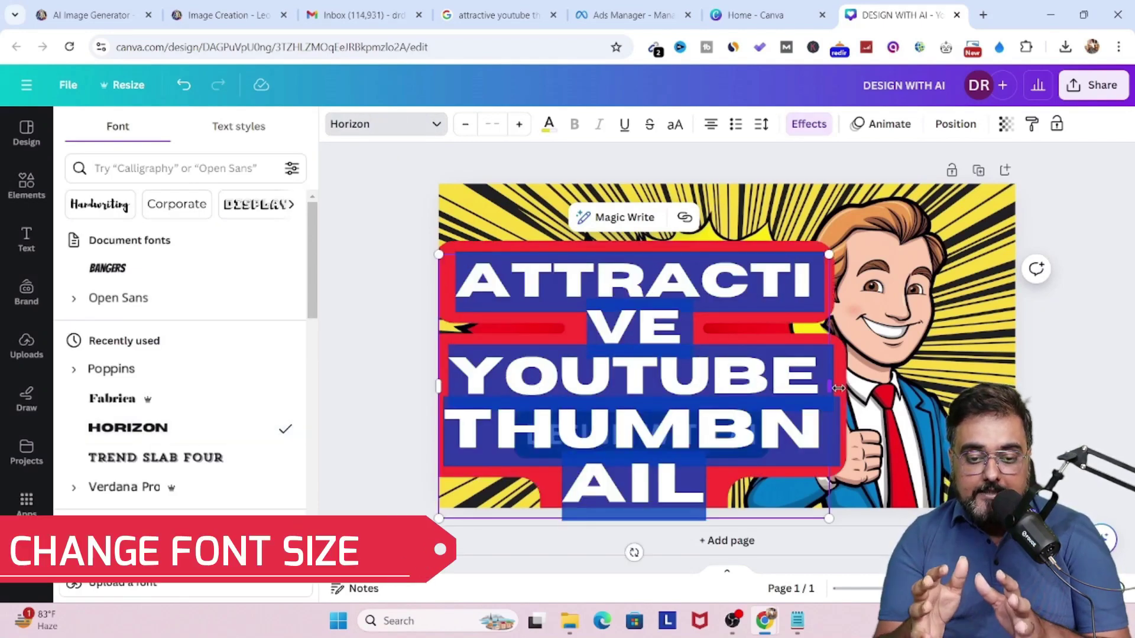
left_click(127, 398)
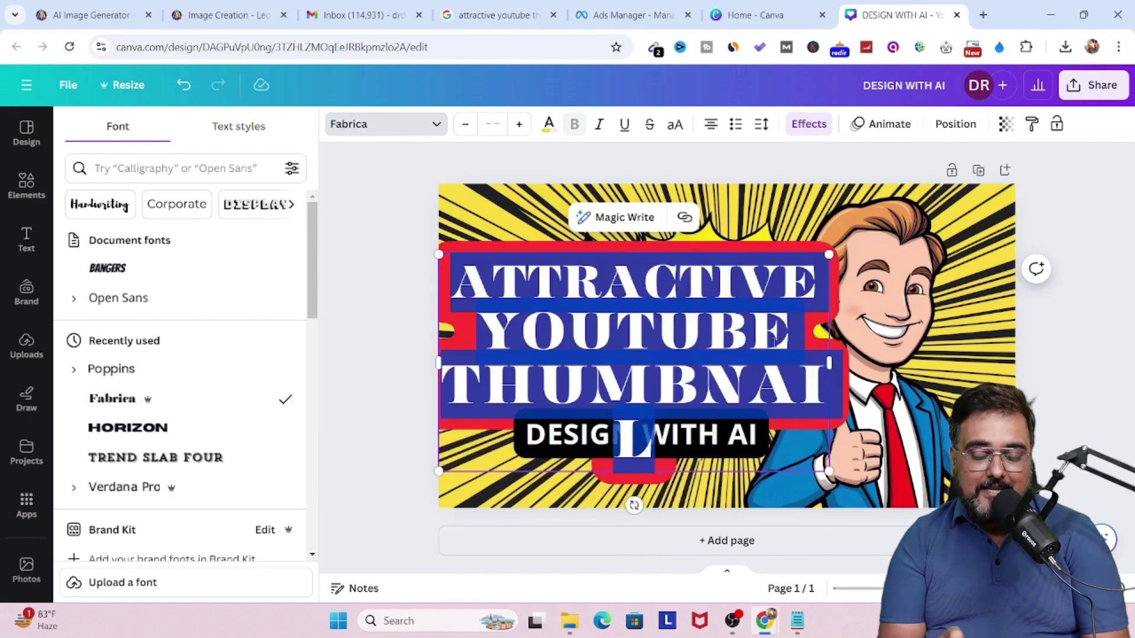
scroll(177, 384, "down", 2)
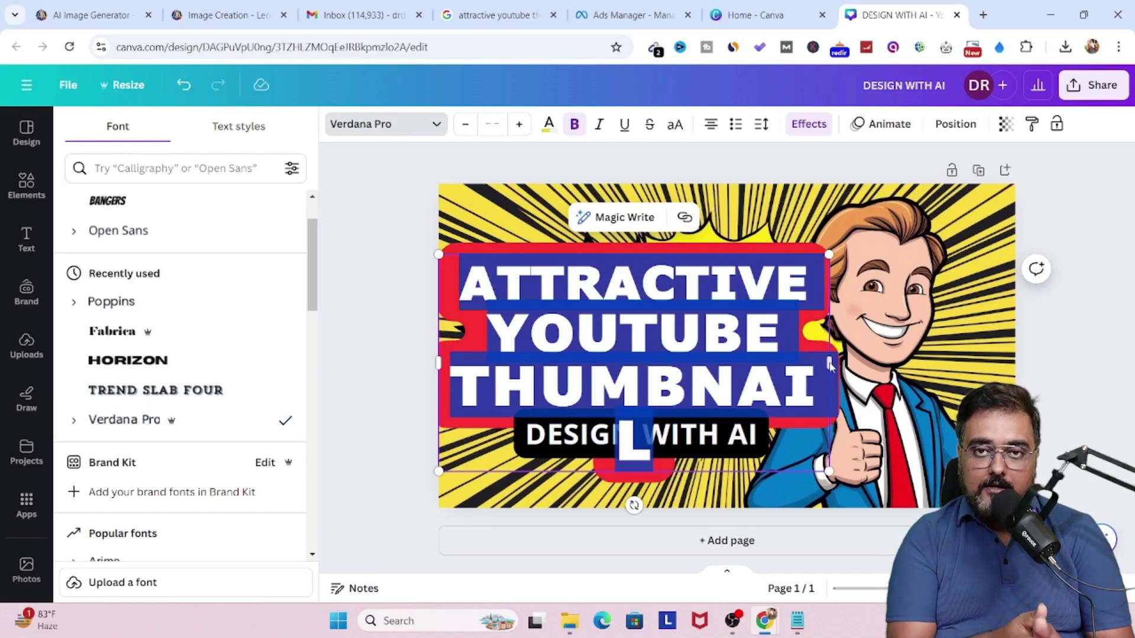
Widen the headline so THUMBNAIL fits on one line, then shift it right and down.
left_click_drag(833, 363, 863, 363)
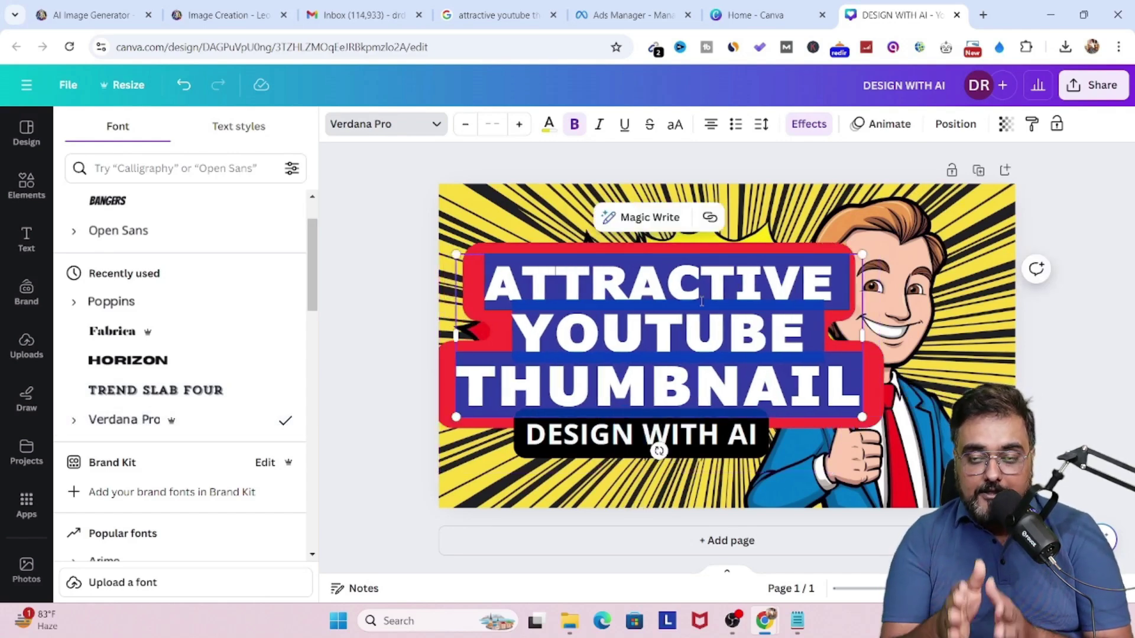
key("Escape")
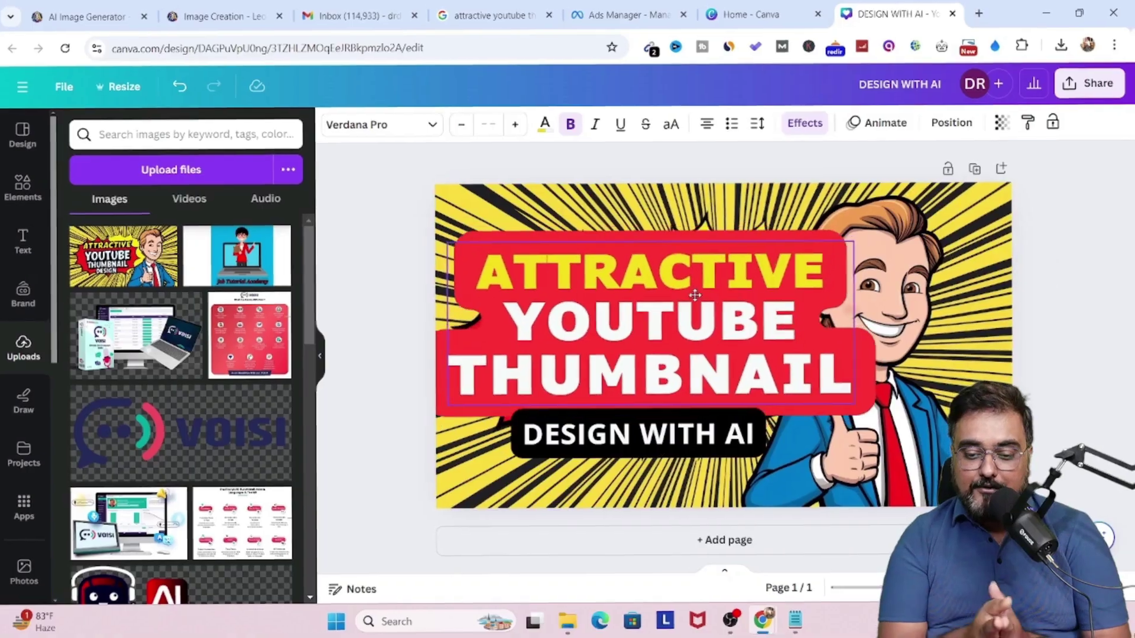
left_click(695, 295)
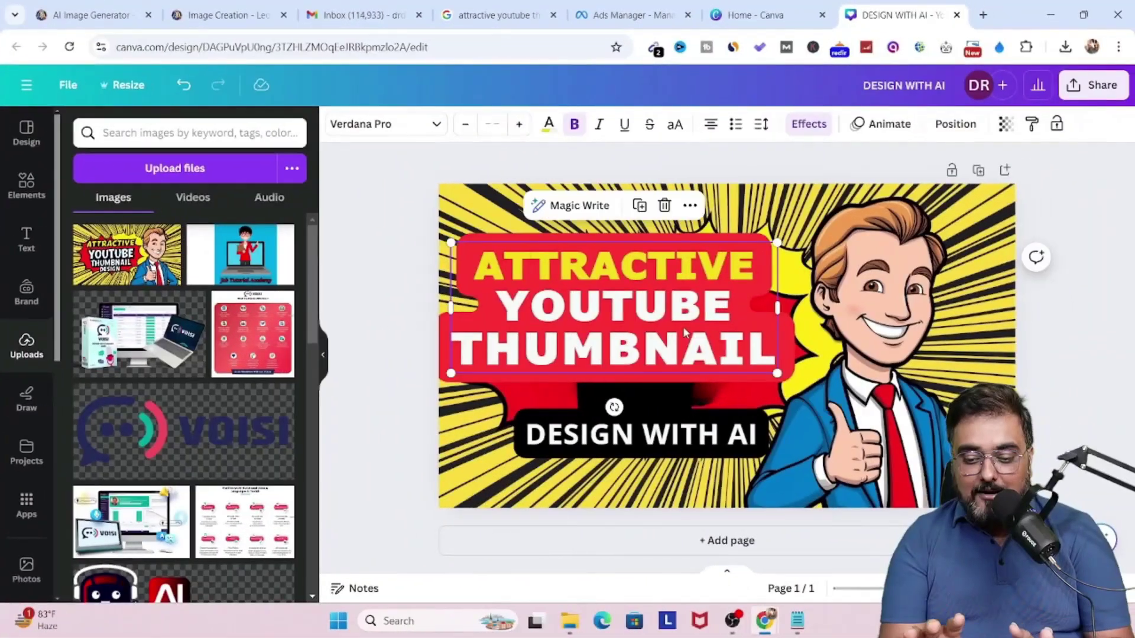
left_click_drag(684, 332, 701, 351)
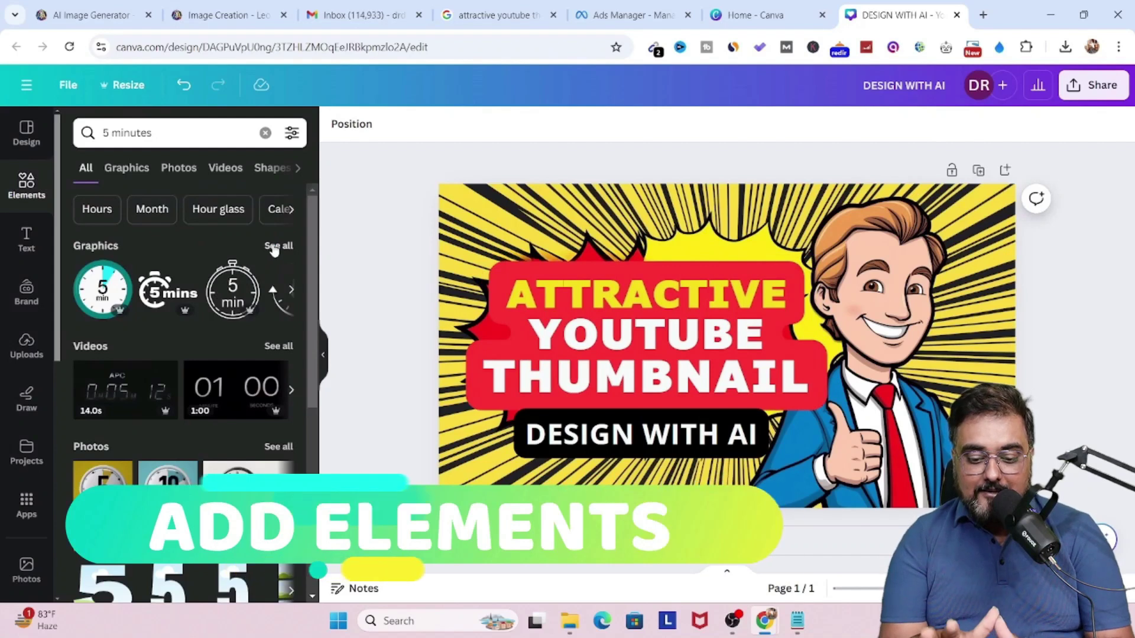
Add the blue 5-minute stopwatch graphic from the '5 minutes' Graphics results.
left_click(278, 246)
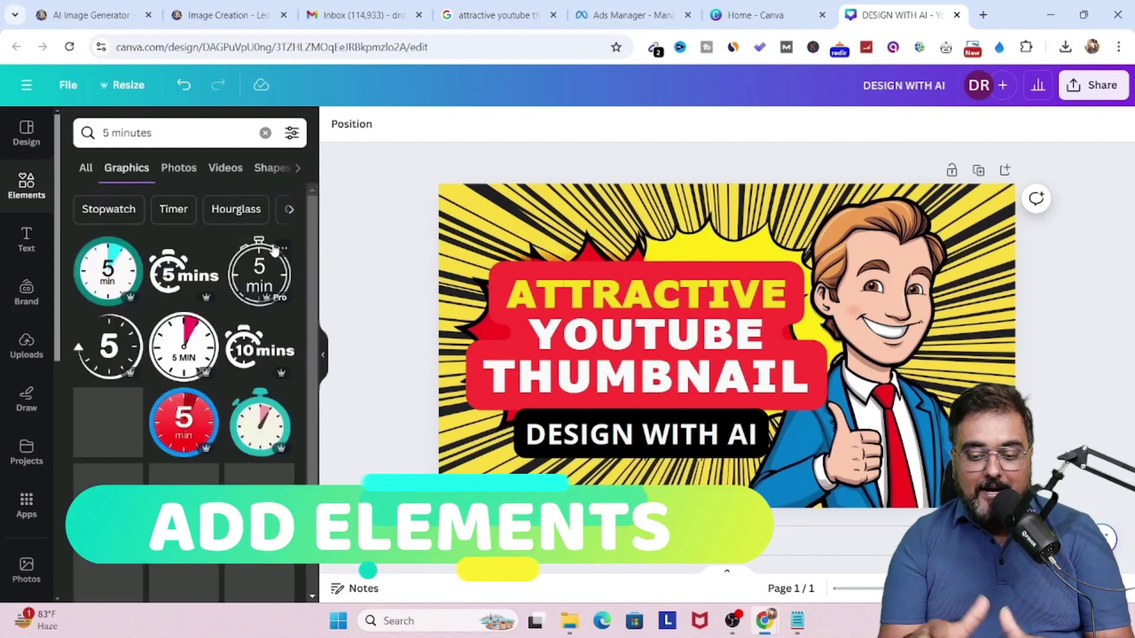
scroll(302, 256, "down", 4)
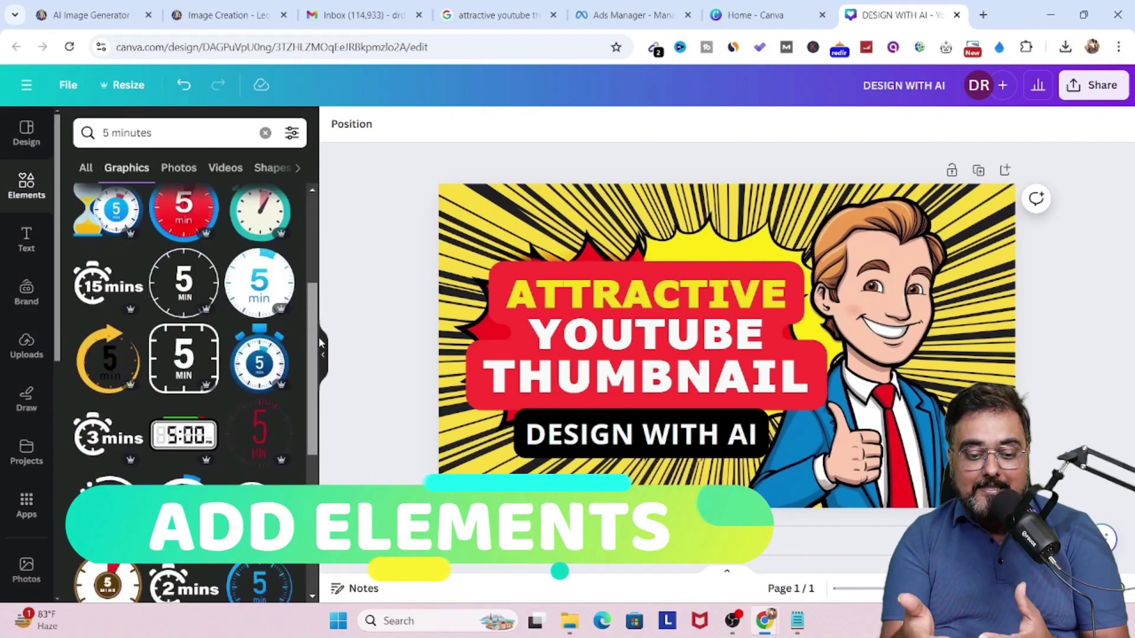
left_click(259, 354)
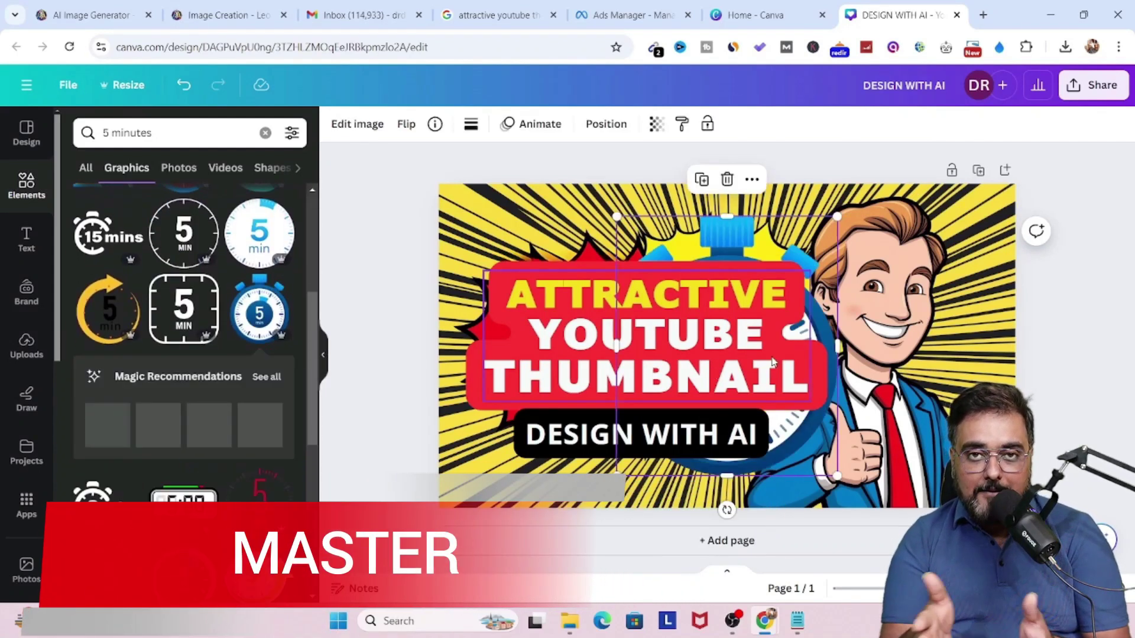
Shrink the stopwatch and place it at bottom-left beside DESIGN WITH AI.
left_click_drag(826, 338, 972, 381)
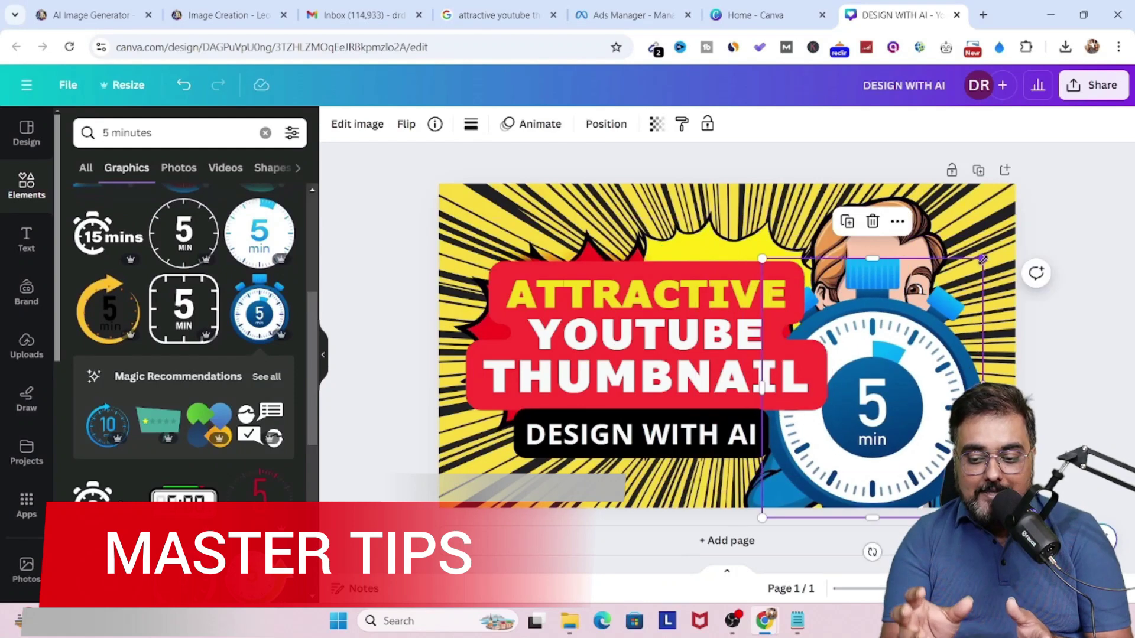
left_click_drag(983, 259, 836, 431)
left_click_drag(799, 465, 483, 461)
left_click(666, 489)
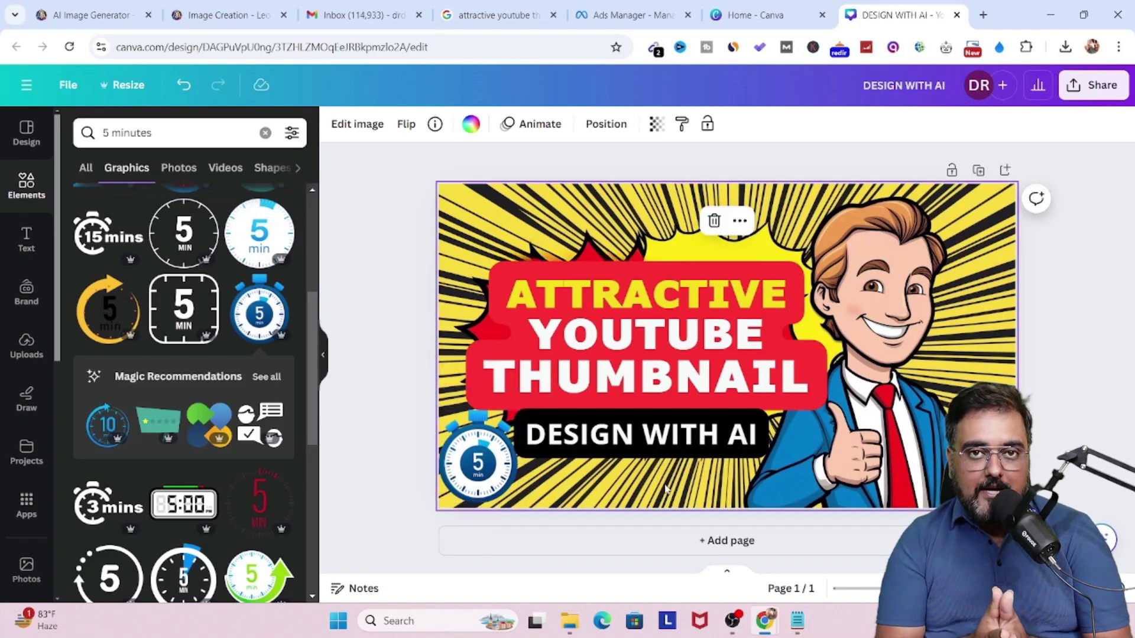
left_click(468, 483)
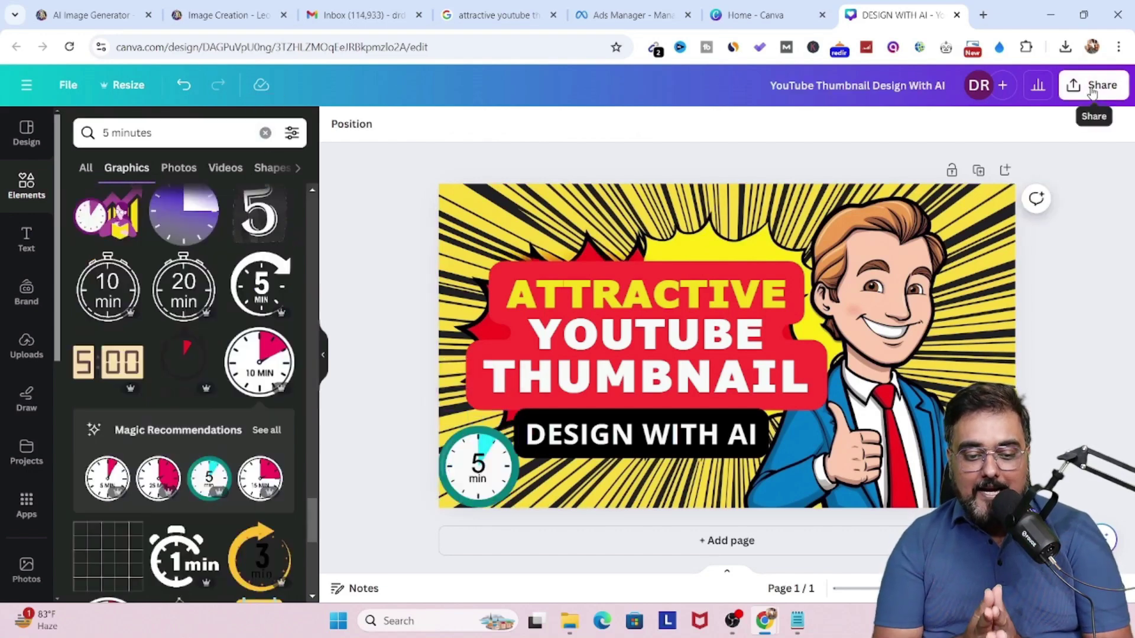
Download the 1280×720 thumbnail as a PNG file via Share.
left_click(1093, 89)
left_click(886, 483)
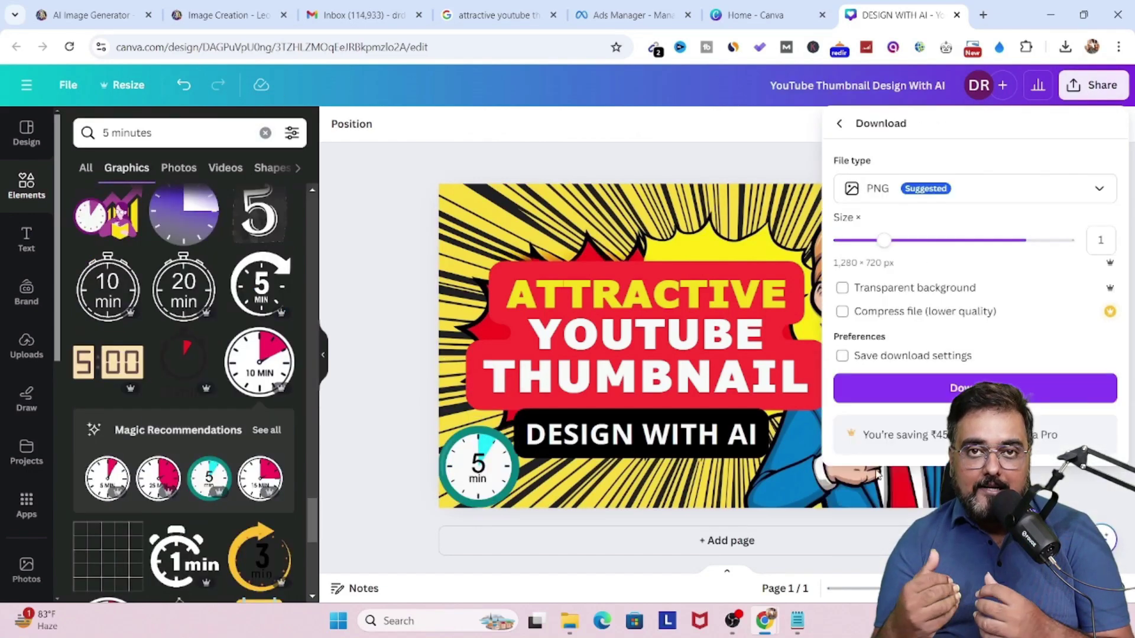
left_click(943, 392)
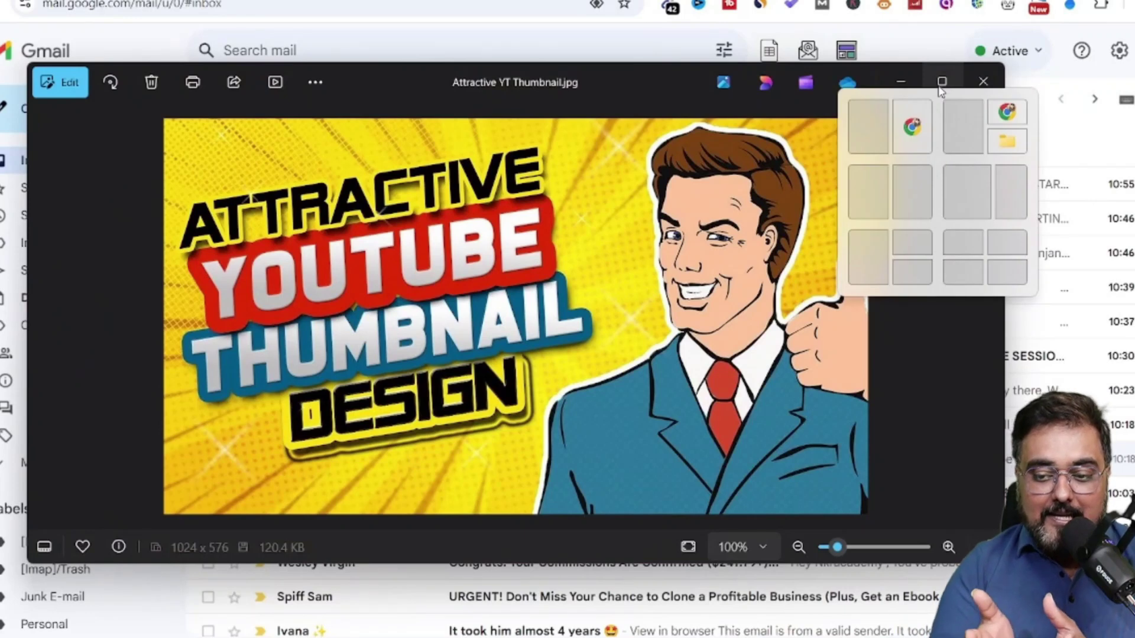
Maximize the Photos window to show YouTube Thumbnail Design With AI.png full screen.
left_click(941, 82)
mouse_move(813, 620)
mouse_move(783, 569)
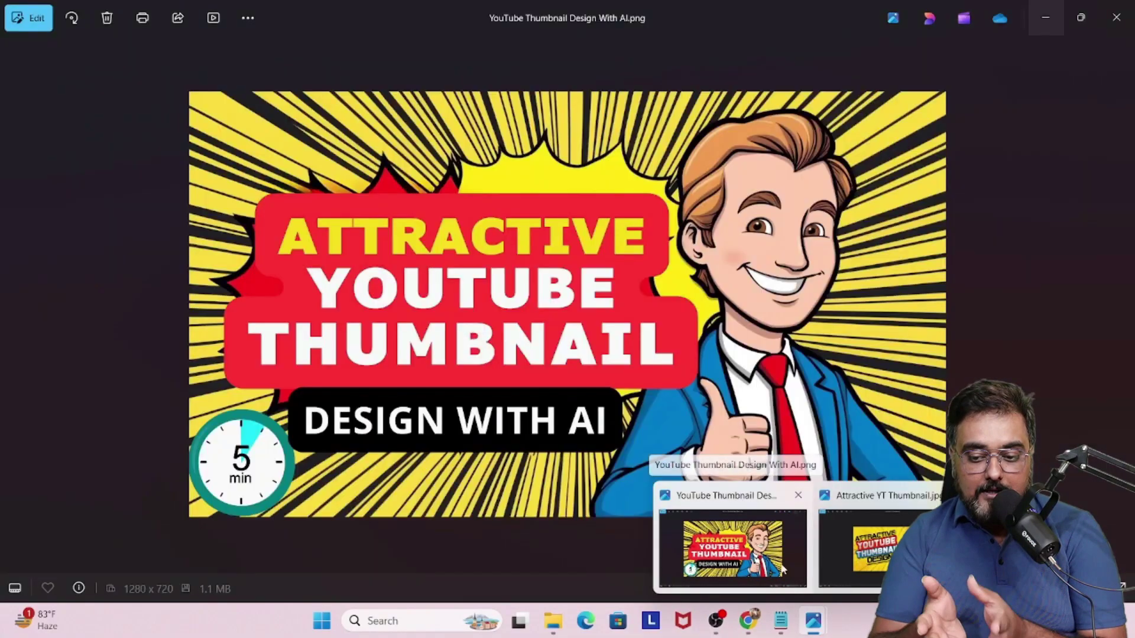